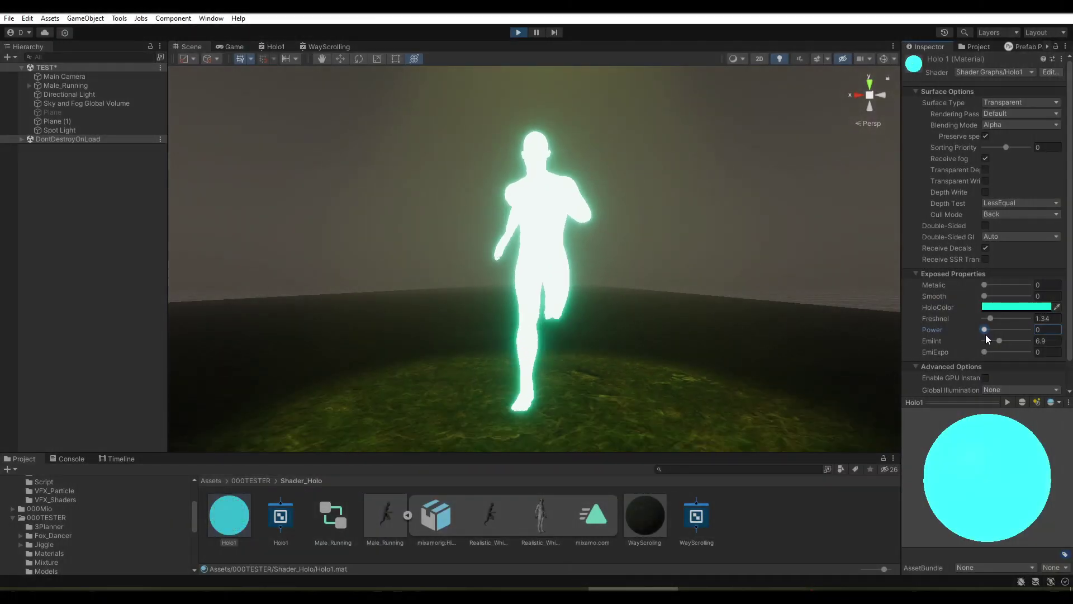
Nudge the Power value and change HoloColor from cyan to bright green (0DFF21)
left_click_drag(985, 334, 991, 334)
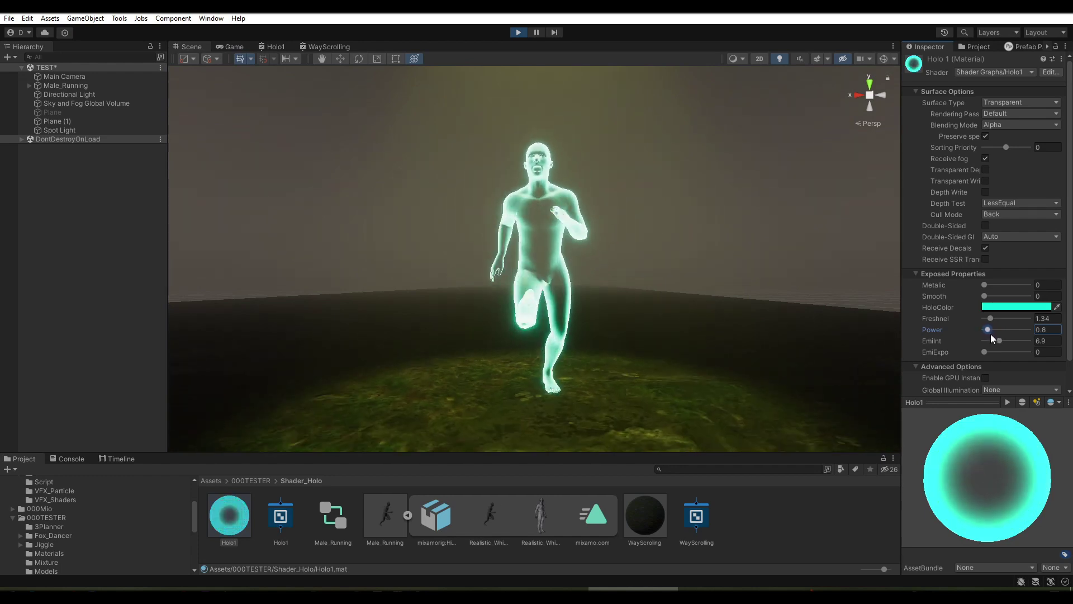
left_click(1015, 306)
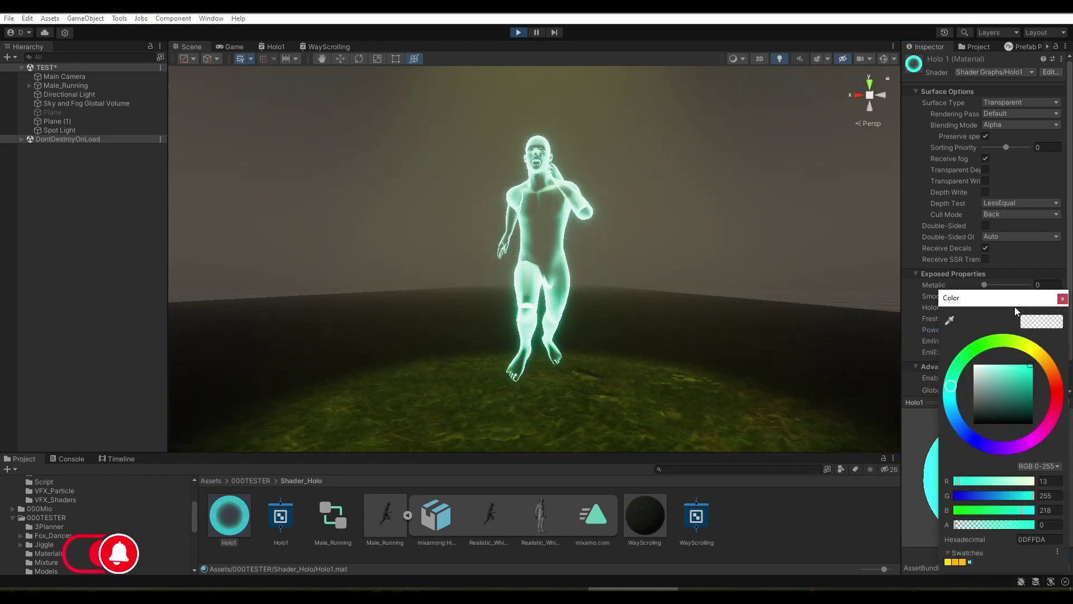
mouse_move(952, 386)
left_mouse_down()
mouse_move(1029, 334)
mouse_move(1038, 477)
mouse_move(938, 445)
mouse_move(994, 385)
mouse_move(1067, 400)
mouse_move(999, 472)
mouse_move(950, 413)
mouse_move(983, 361)
left_mouse_up()
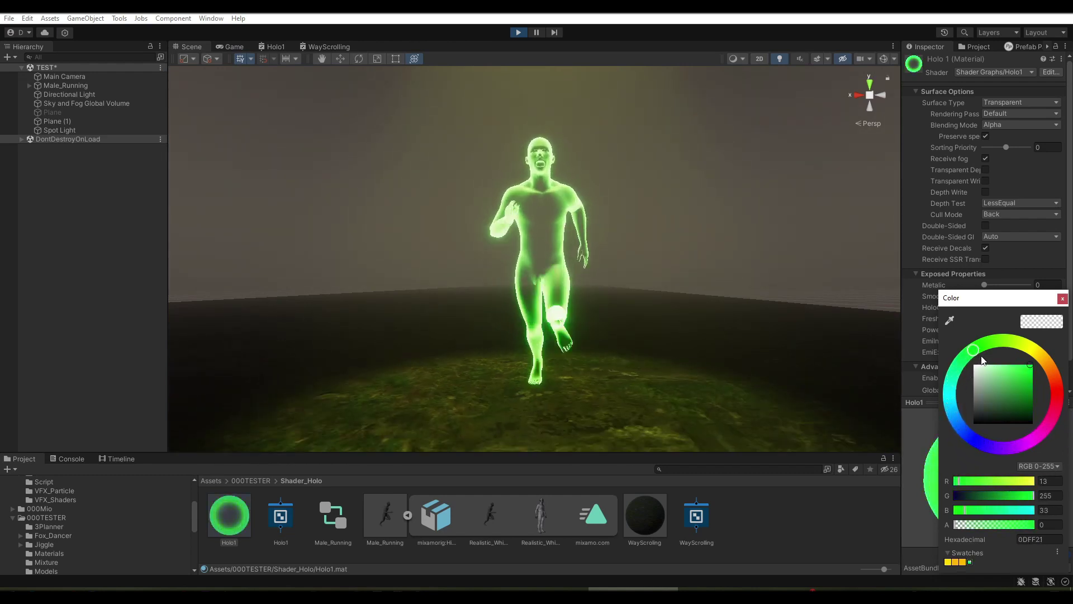
left_click(1062, 298)
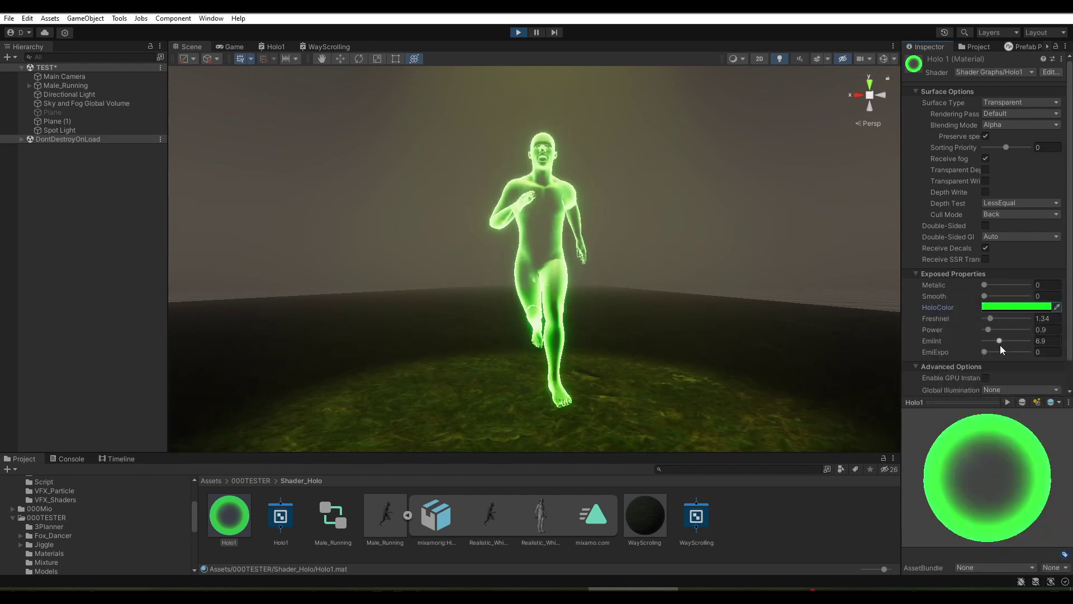
Adjust EmiExpo, raise EmiInt to 9.2, and drop the Male_Running model into the scene
mouse_move(984, 352)
left_mouse_down()
mouse_move(1010, 356)
mouse_move(975, 363)
left_mouse_up()
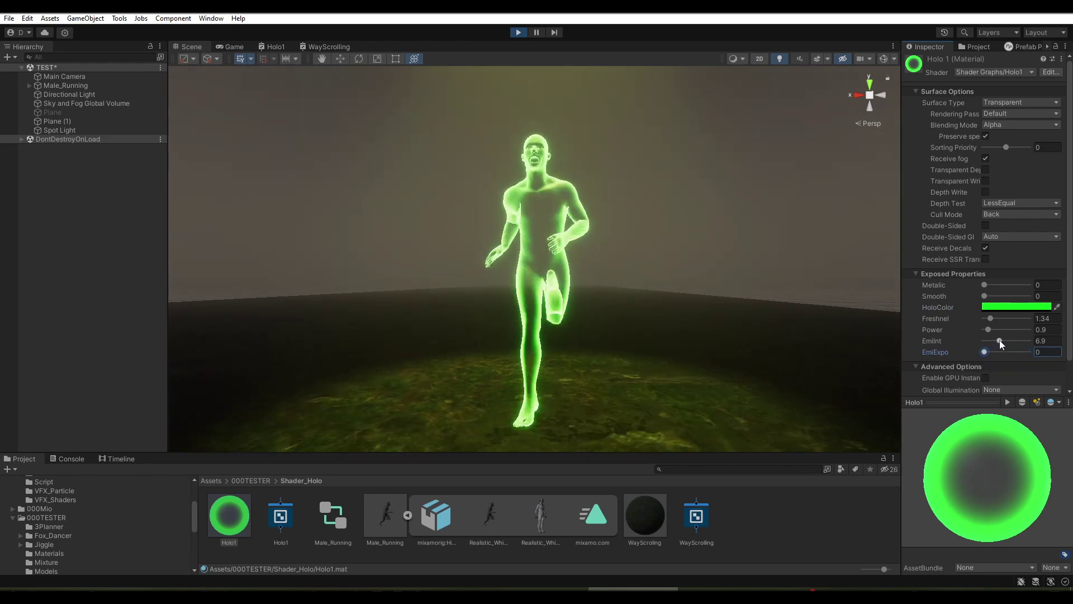
mouse_move(1000, 341)
left_mouse_down()
mouse_move(1002, 349)
mouse_move(985, 347)
mouse_move(1005, 347)
left_mouse_up()
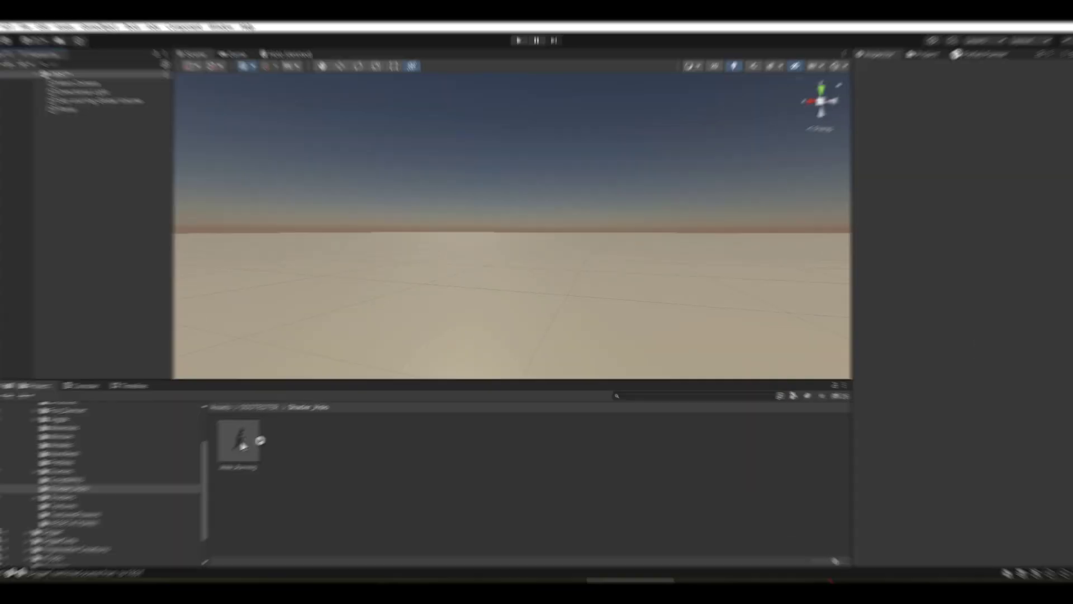
left_click_drag(229, 443, 528, 324)
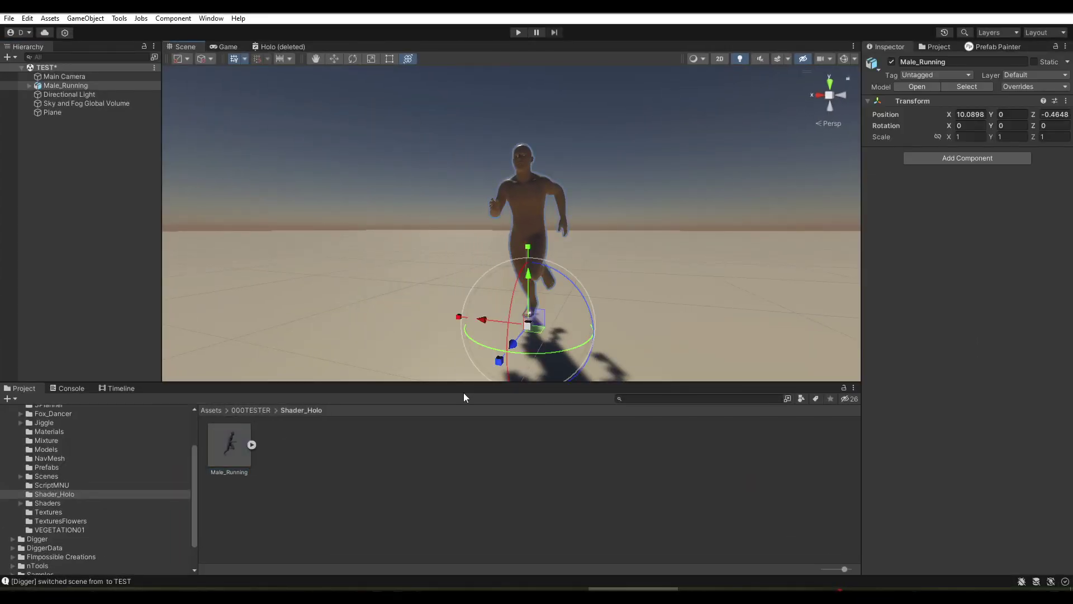
Add an HDRP Lit Shader Graph called Holo1 to Shader_Holo and frame its master nodes
right_click(374, 457)
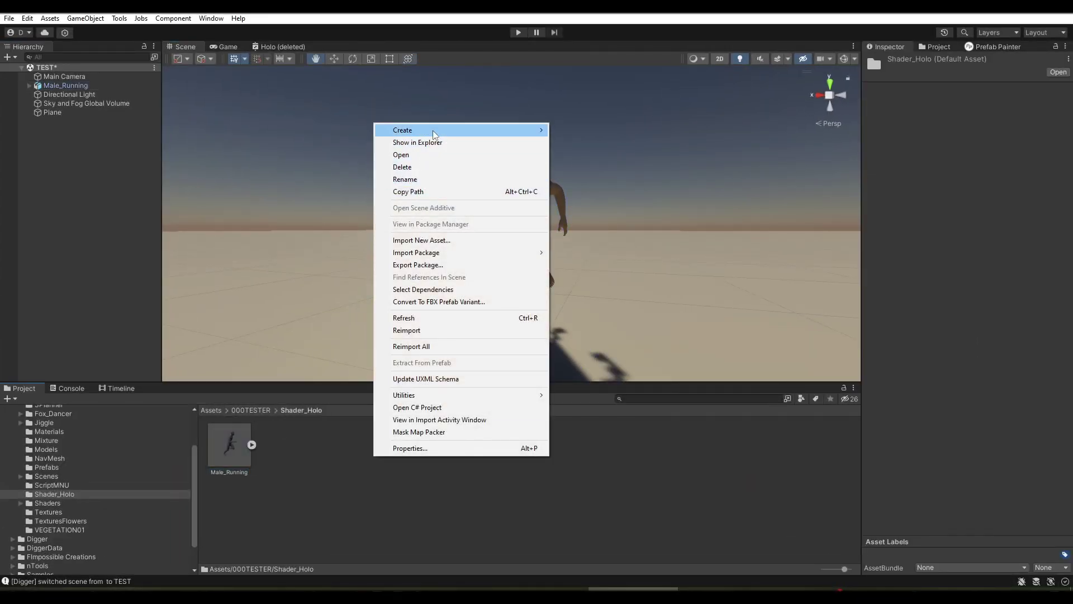
mouse_move(435, 134)
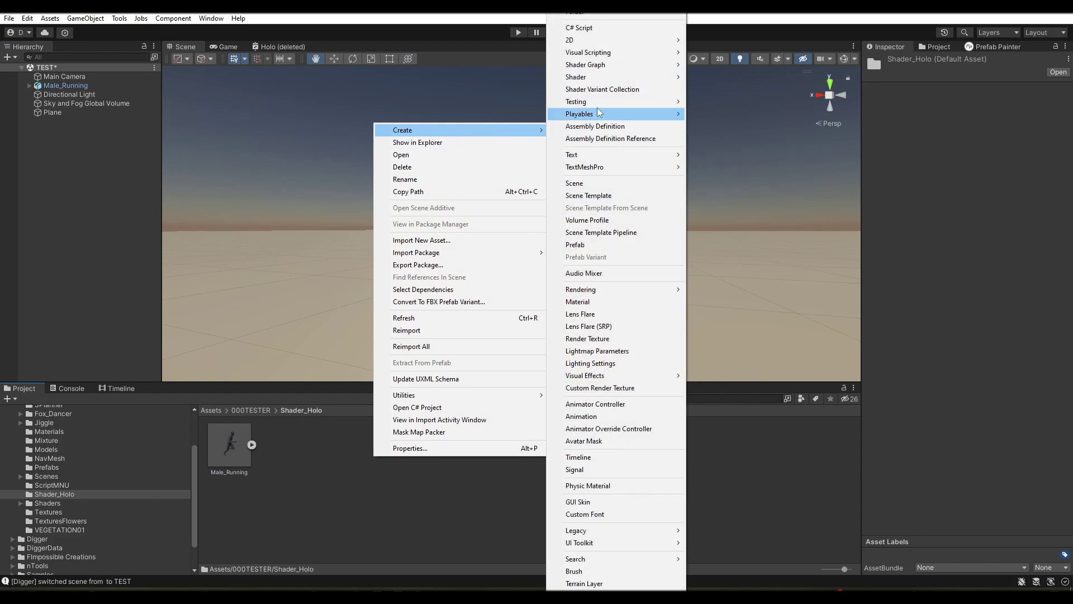
mouse_move(601, 66)
mouse_move(693, 66)
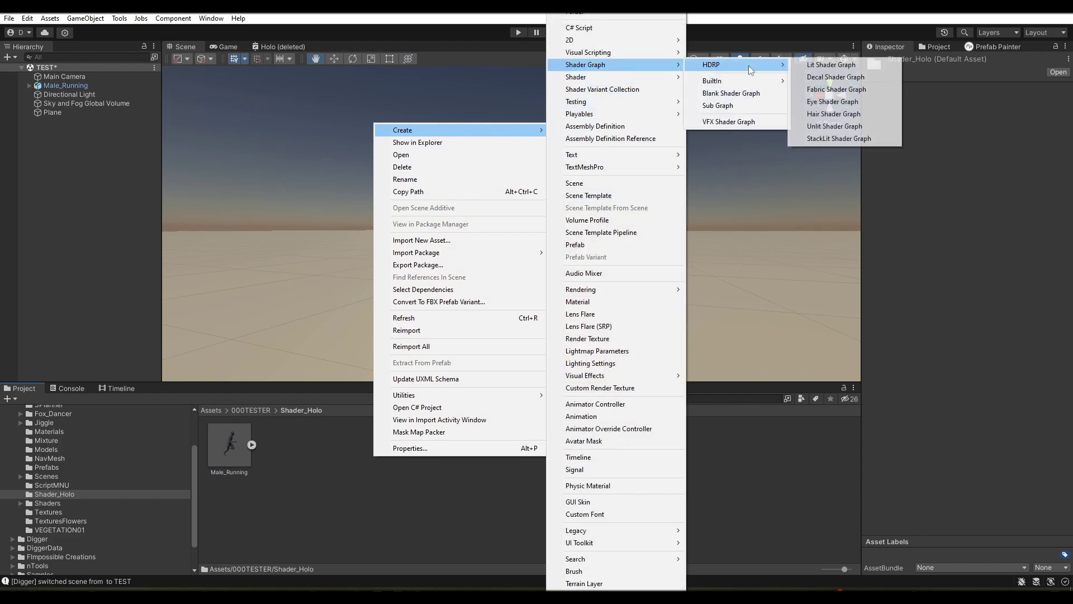
left_click(822, 64)
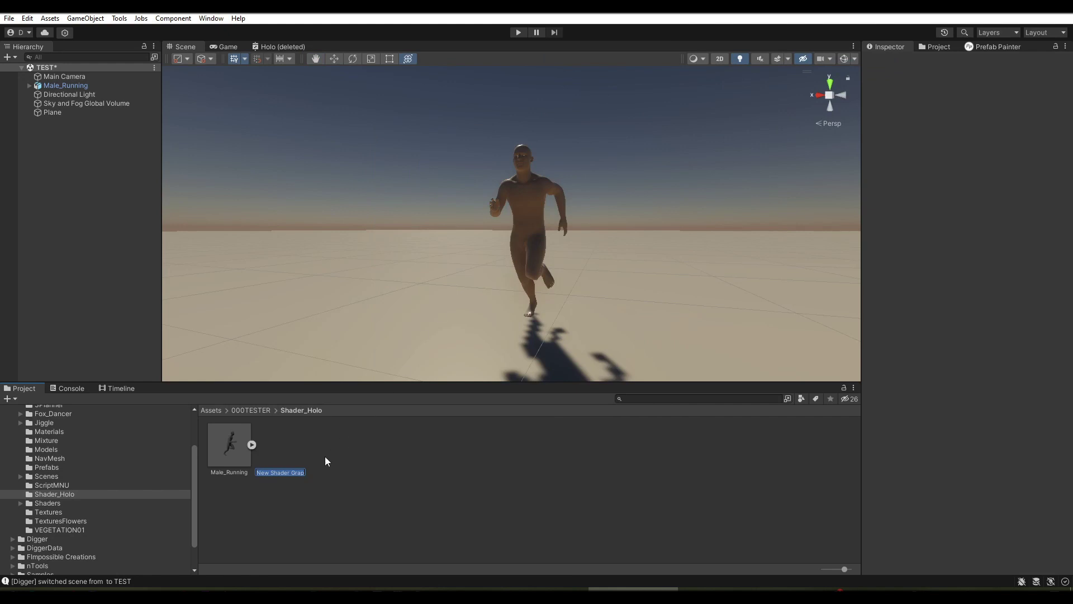
type("Holo1")
key("Return")
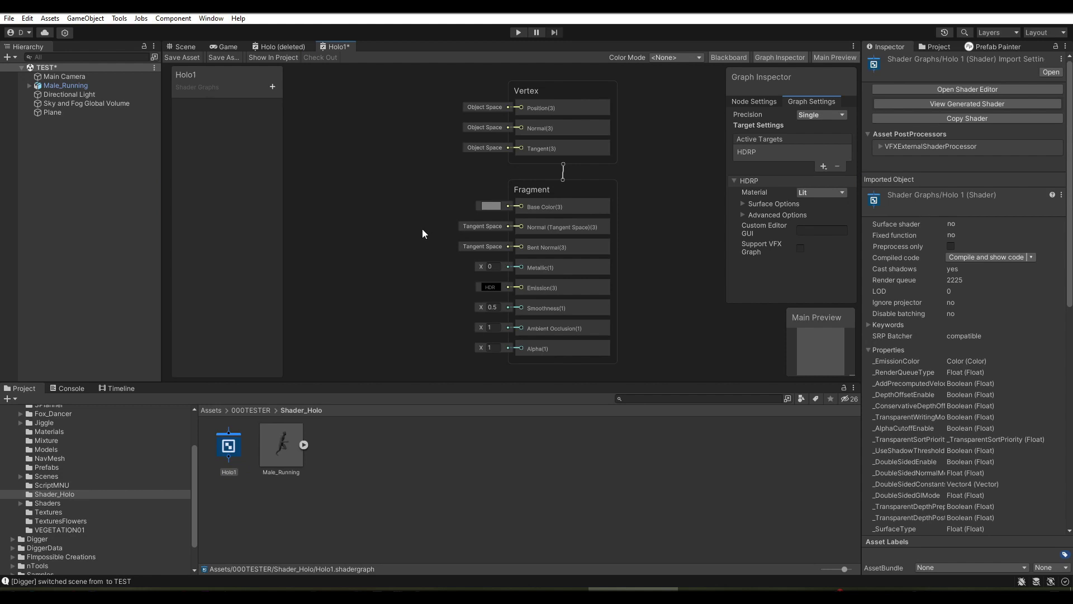
middle_click_drag(422, 229, 475, 226)
Create a material named Holo1 and assign the Holo1 shader graph to it
right_click(365, 441)
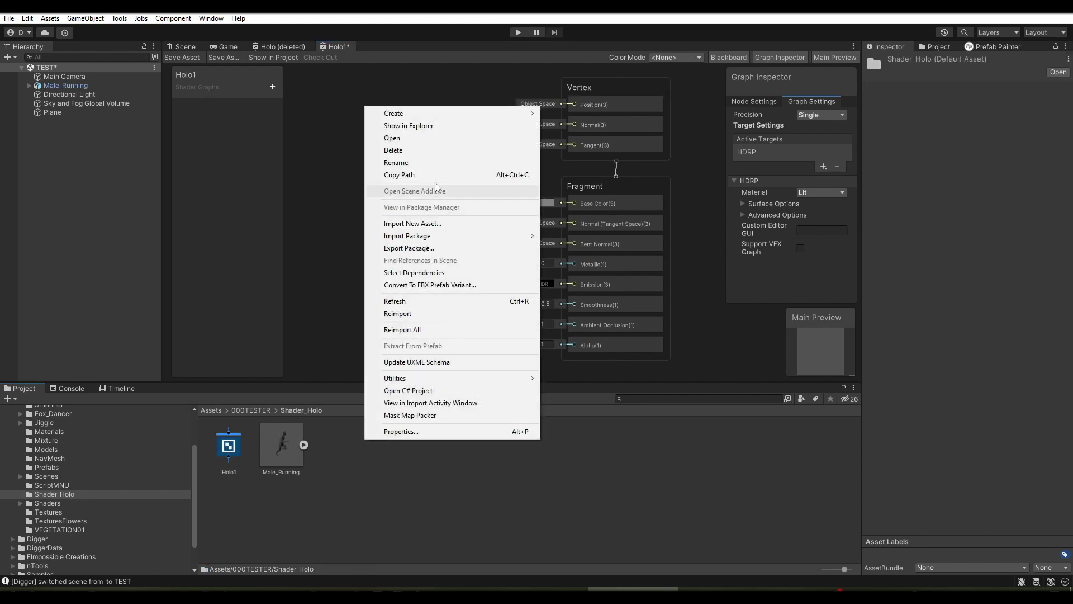
mouse_move(501, 123)
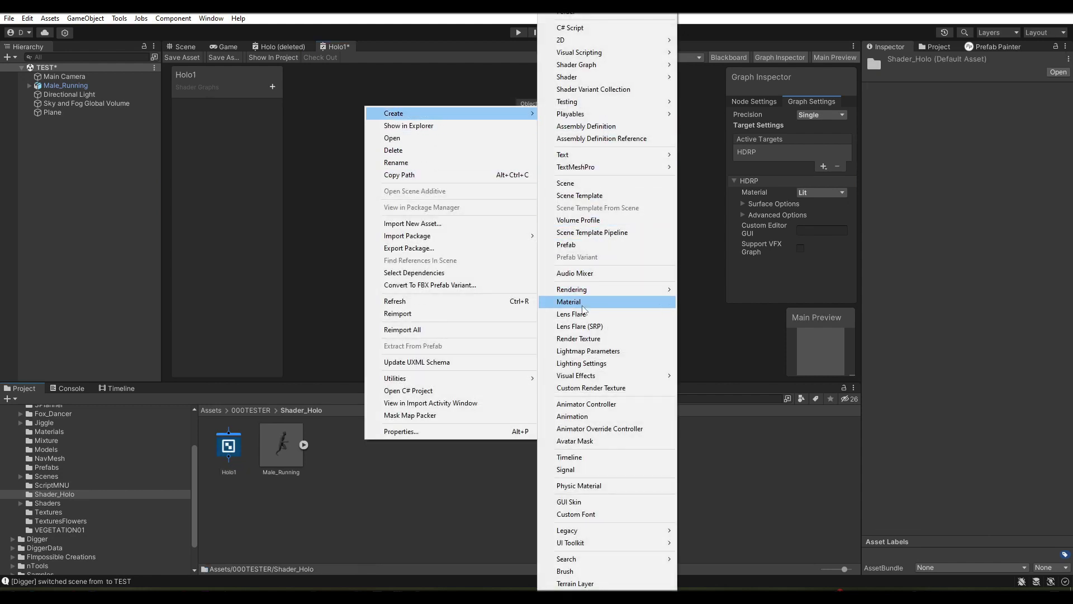
left_click(583, 309)
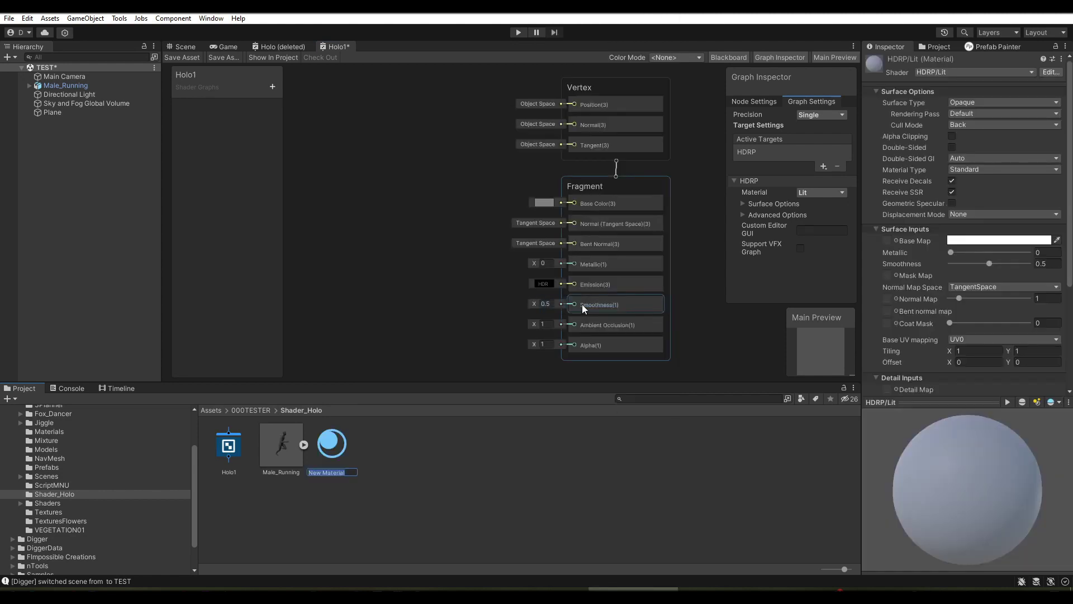
type("Holo1")
key("Return")
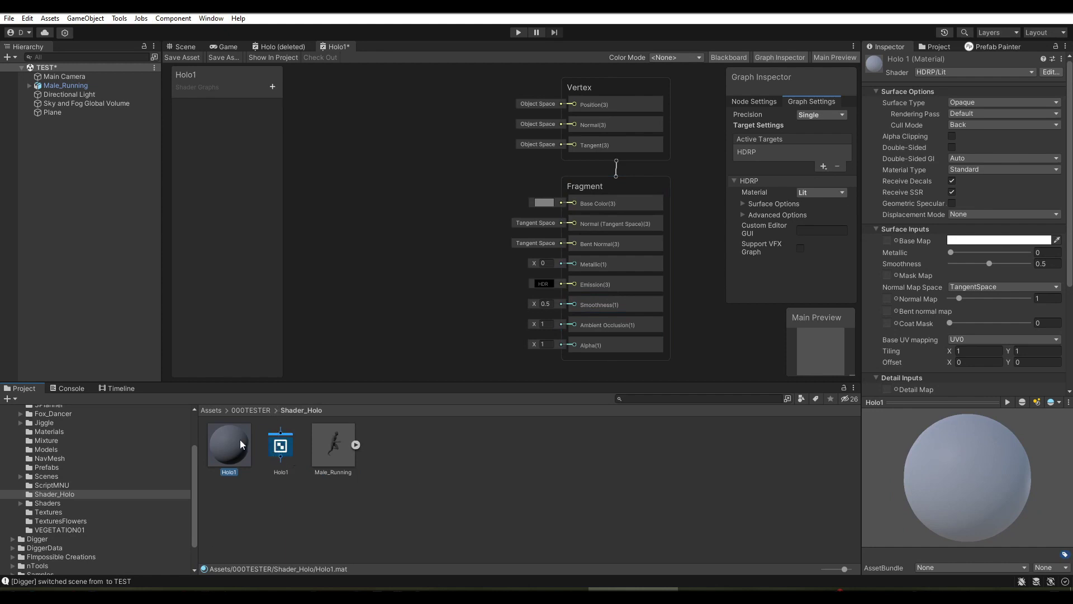
left_click_drag(253, 445, 234, 442)
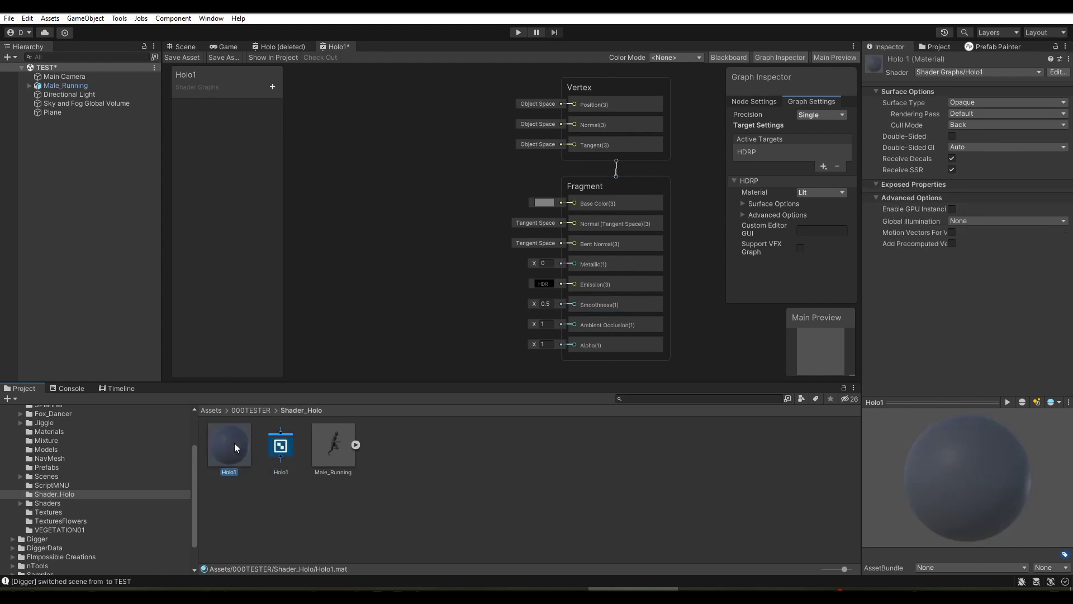
Apply the Holo1 material to the running character and discard the deleted Holo graph
left_click(183, 46)
left_click_drag(230, 447, 524, 200)
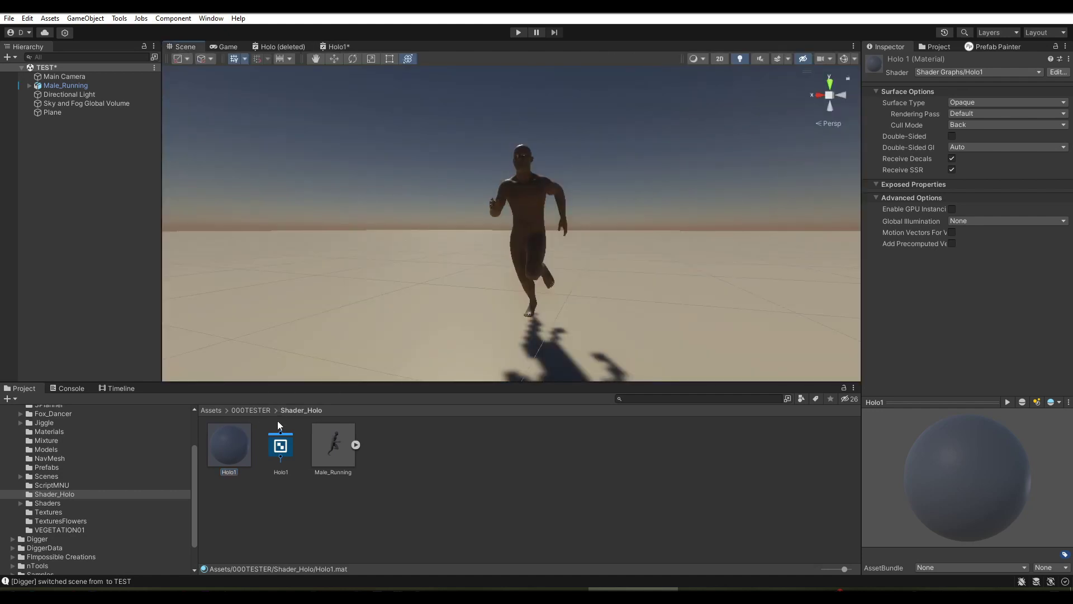
left_click(341, 47)
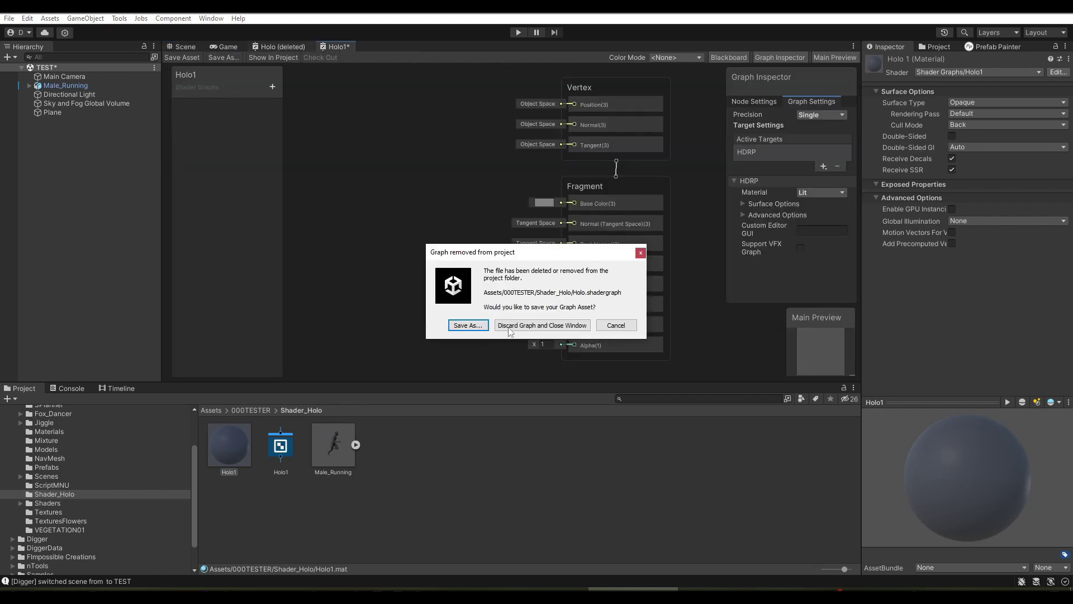
left_click(510, 329)
middle_click_drag(410, 211, 453, 214)
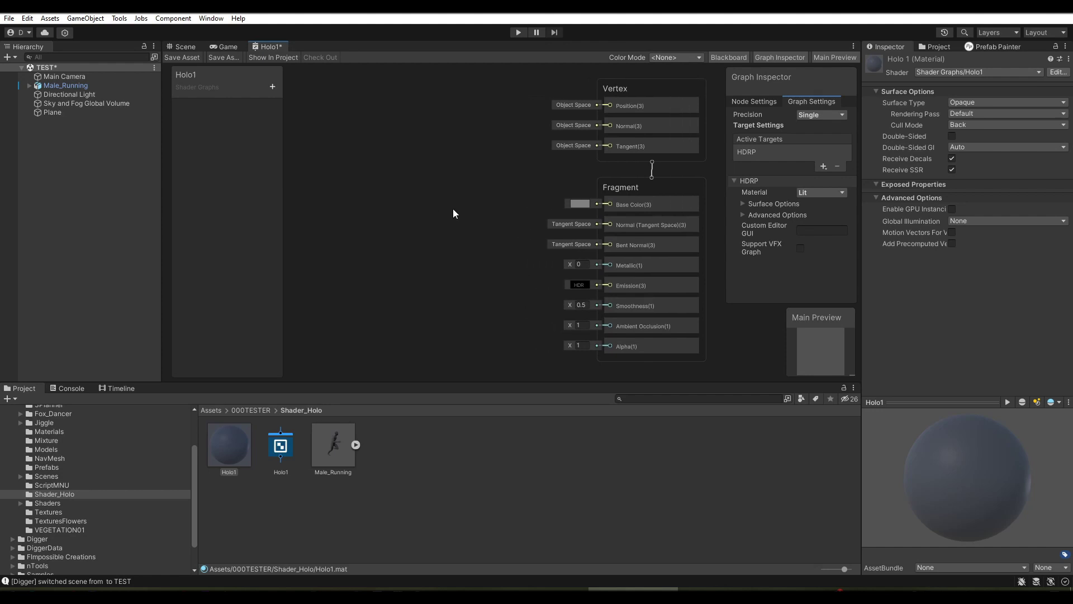
Add two Float properties to the Blackboard named Metalic and Smooth
left_click(277, 86)
left_click(306, 109)
type("Metali")
type("c")
key("Return")
left_click(273, 88)
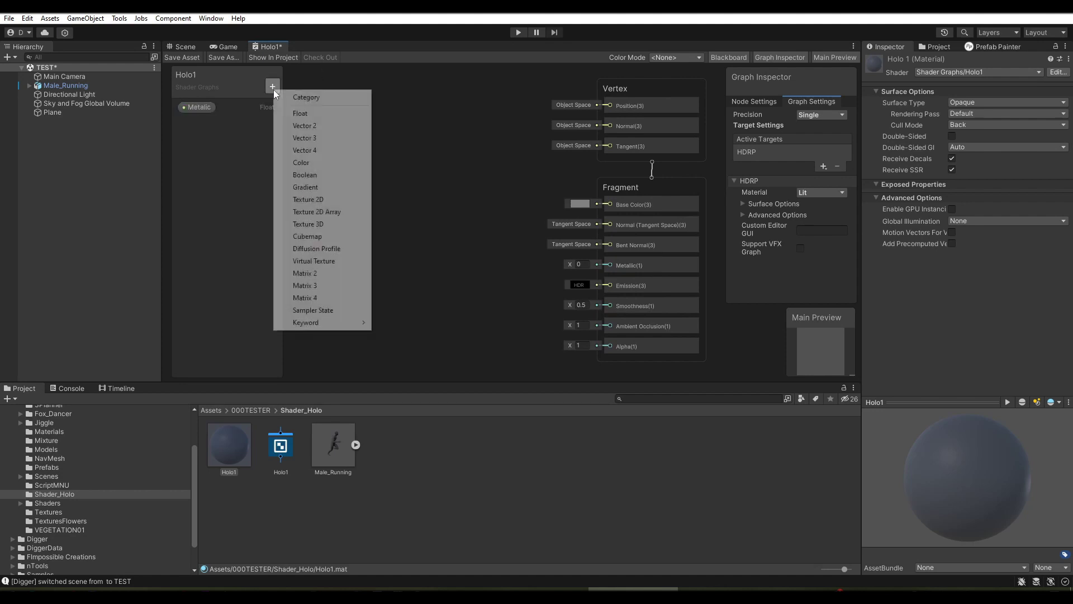
left_click(297, 113)
type("S")
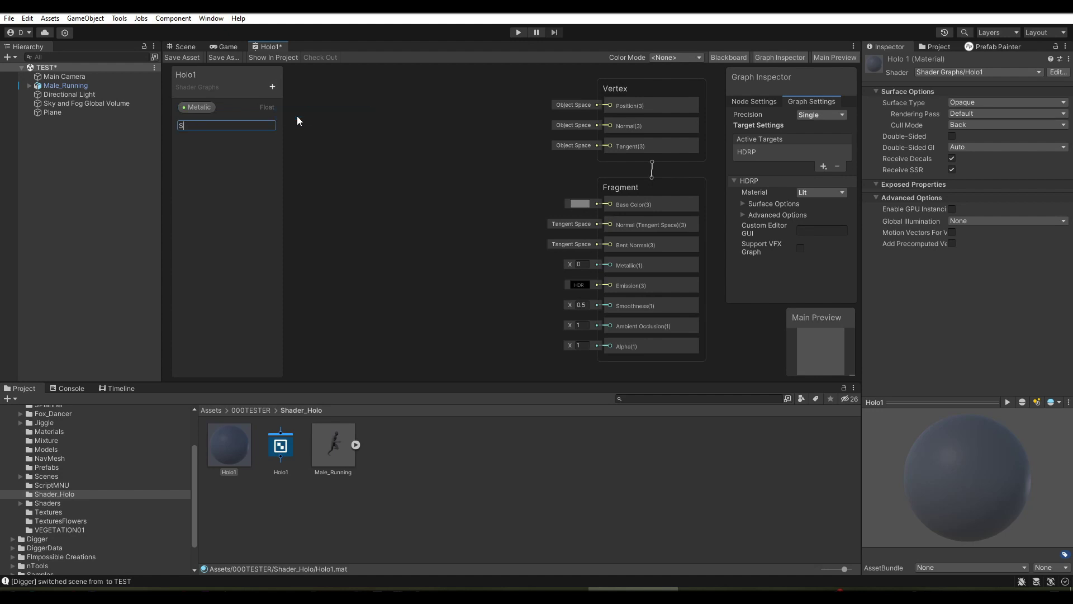
type("mooth")
key("Return")
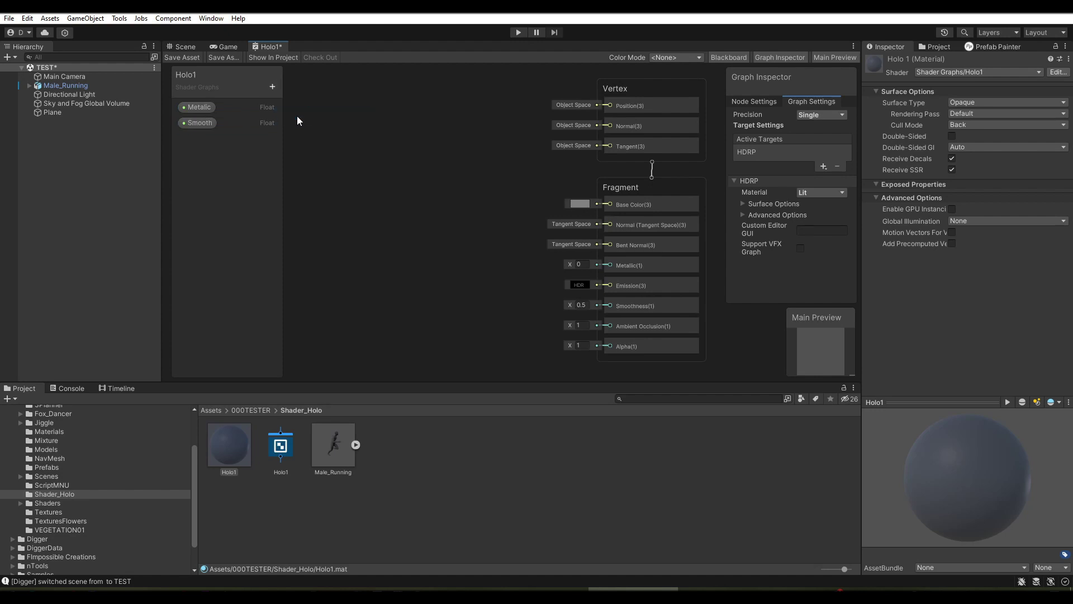
Switch both Metalic and Smooth to Slider mode
left_click(203, 107)
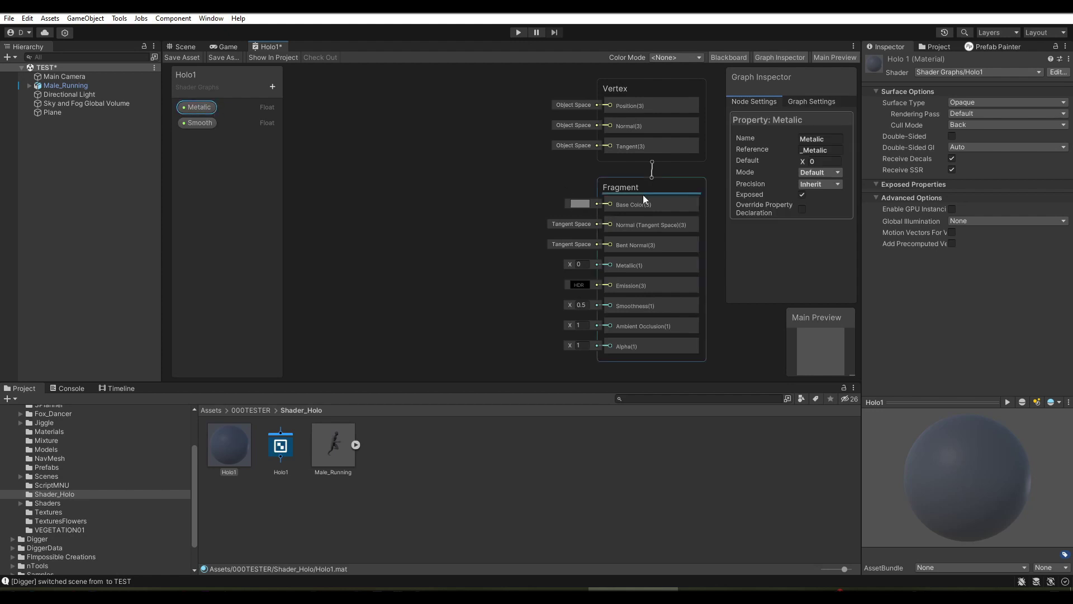
left_click(814, 174)
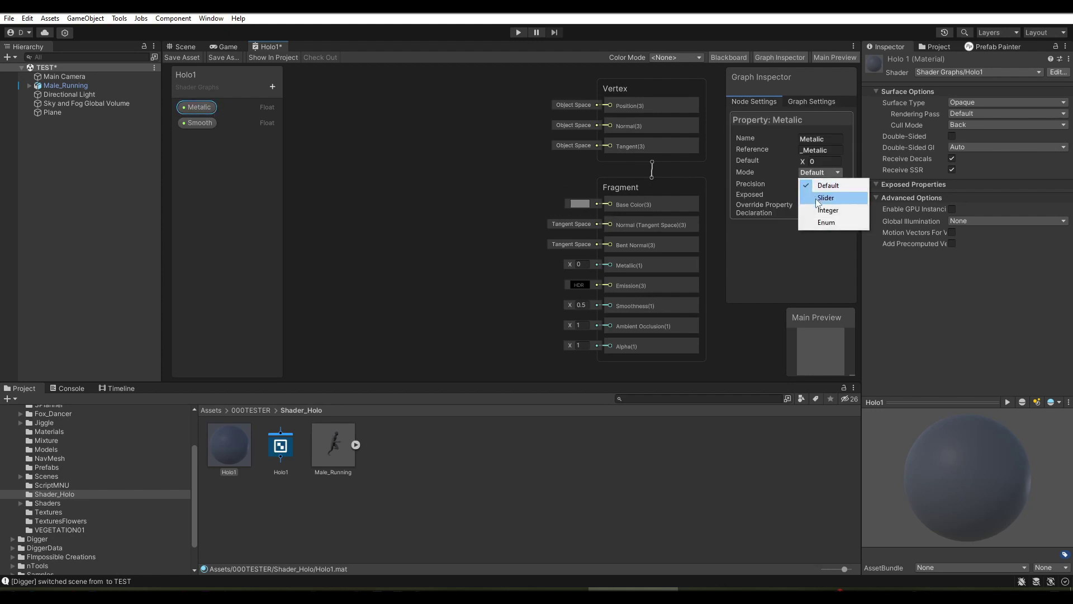
left_click(819, 198)
left_click(199, 123)
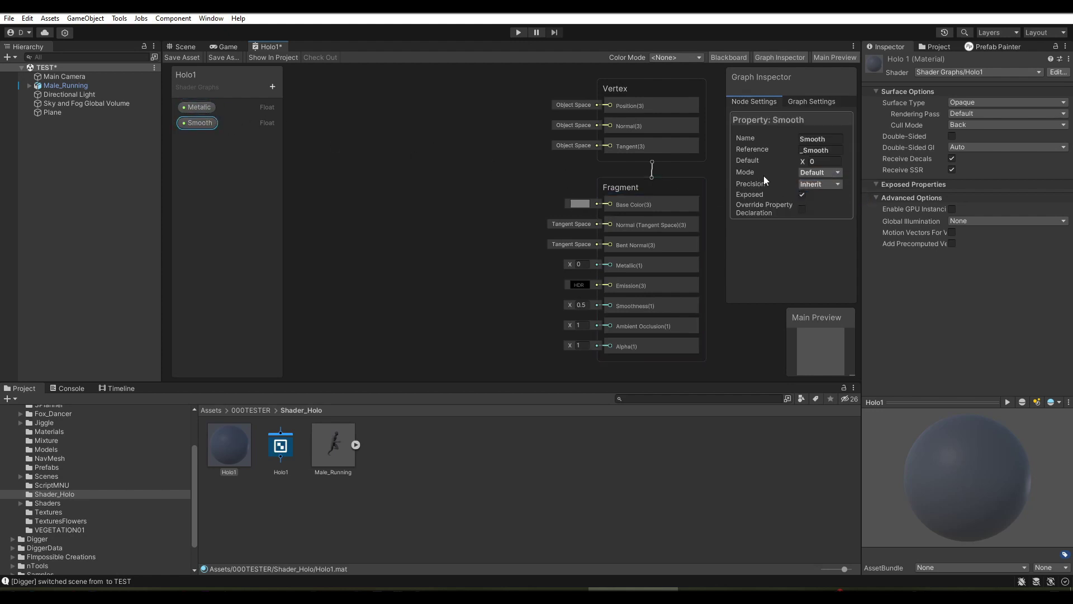
left_click(814, 173)
left_click(815, 200)
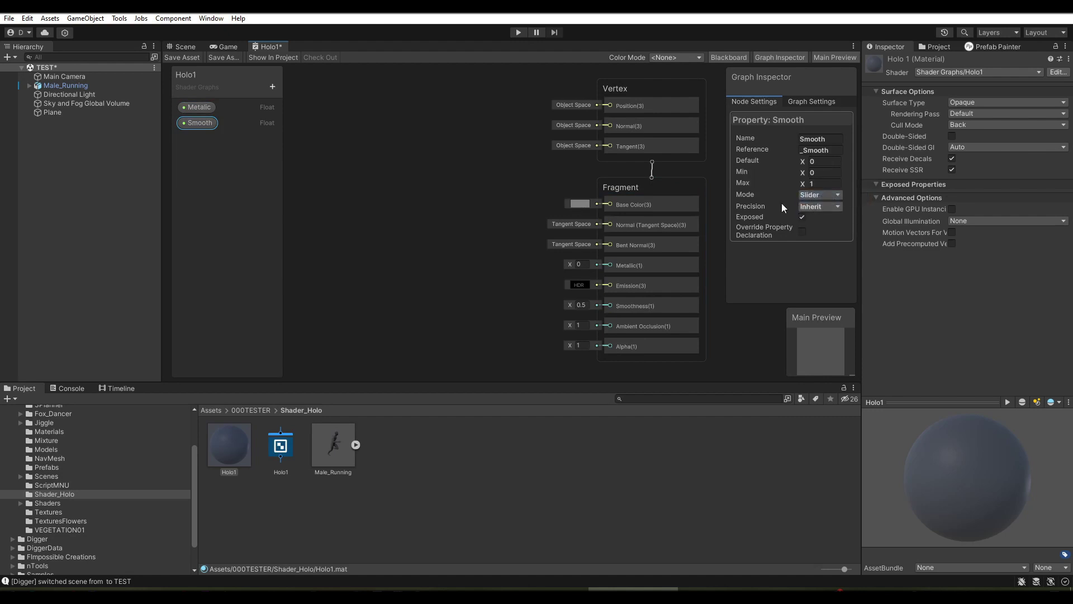
Add a Color property named HoloColor
left_click(272, 87)
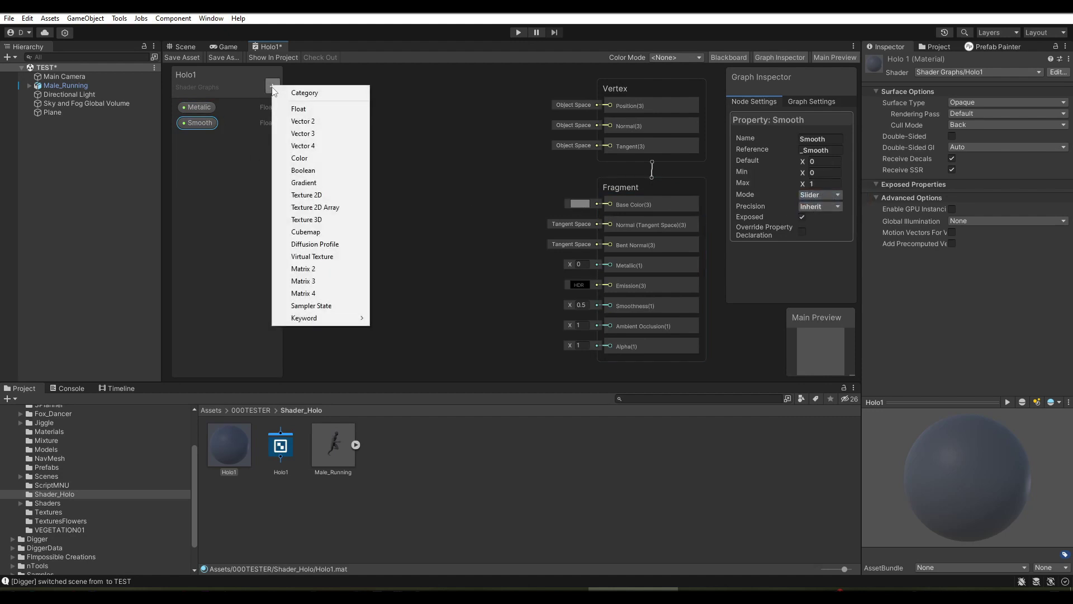
left_click(302, 159)
type("HoloCol")
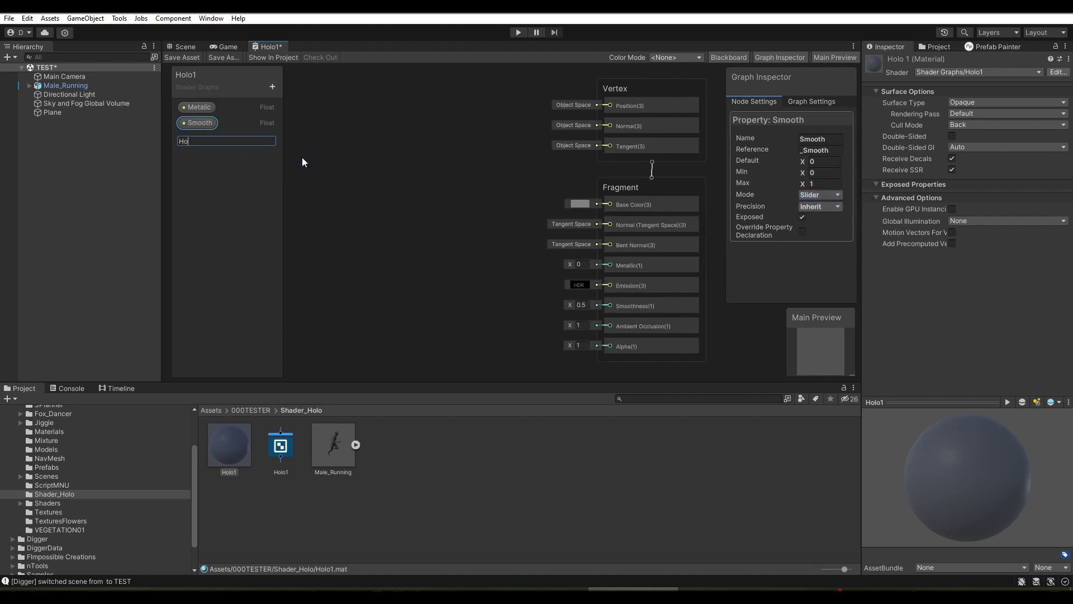
type("or")
key("Return")
Add Float properties named Freshnel and Power to the Blackboard
left_click(272, 87)
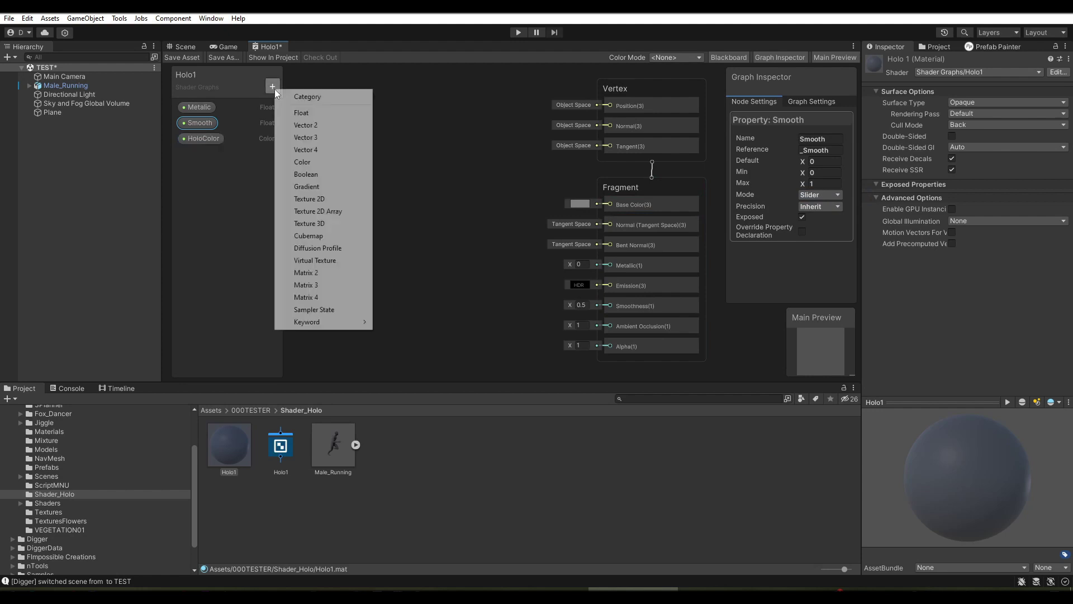
left_click(300, 110)
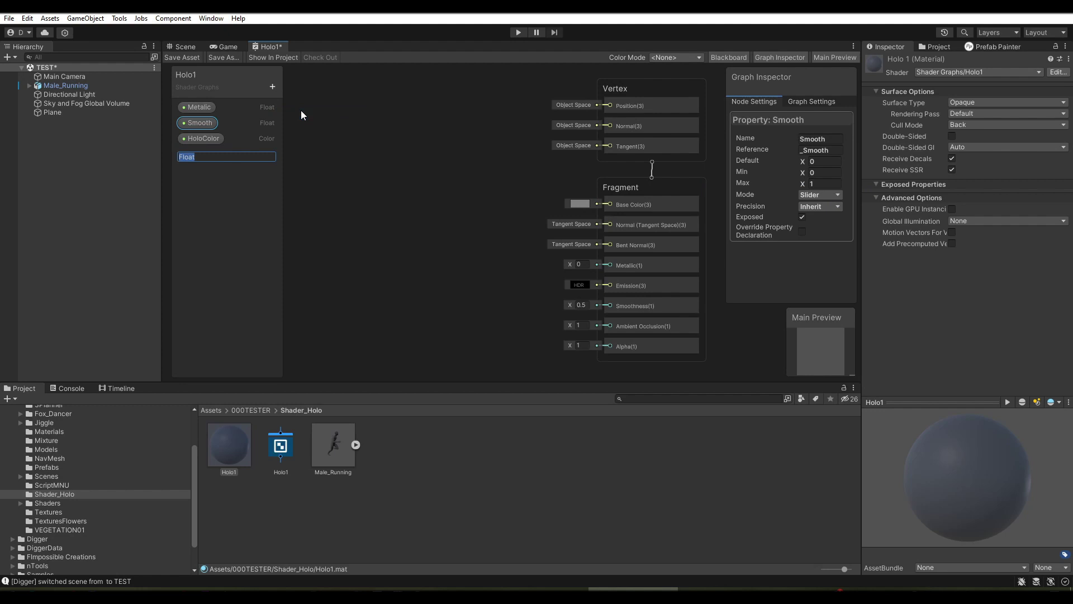
type("Freshnel")
key("Return")
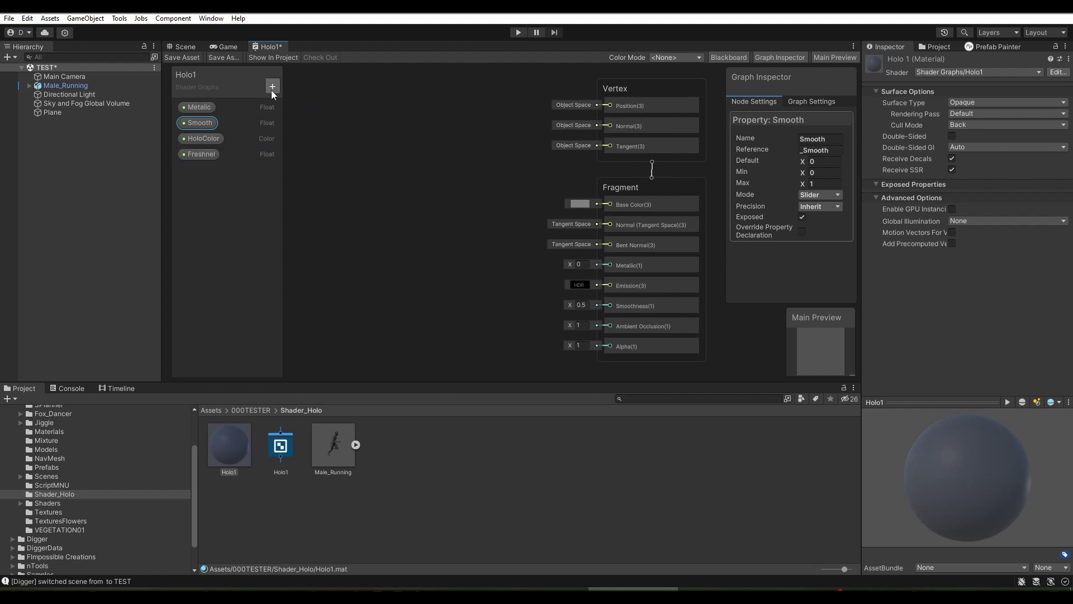
left_click(272, 89)
left_click(296, 110)
type("Power")
key("Return")
Add two more Float properties named EmiInt and EmiExpo
left_click(272, 89)
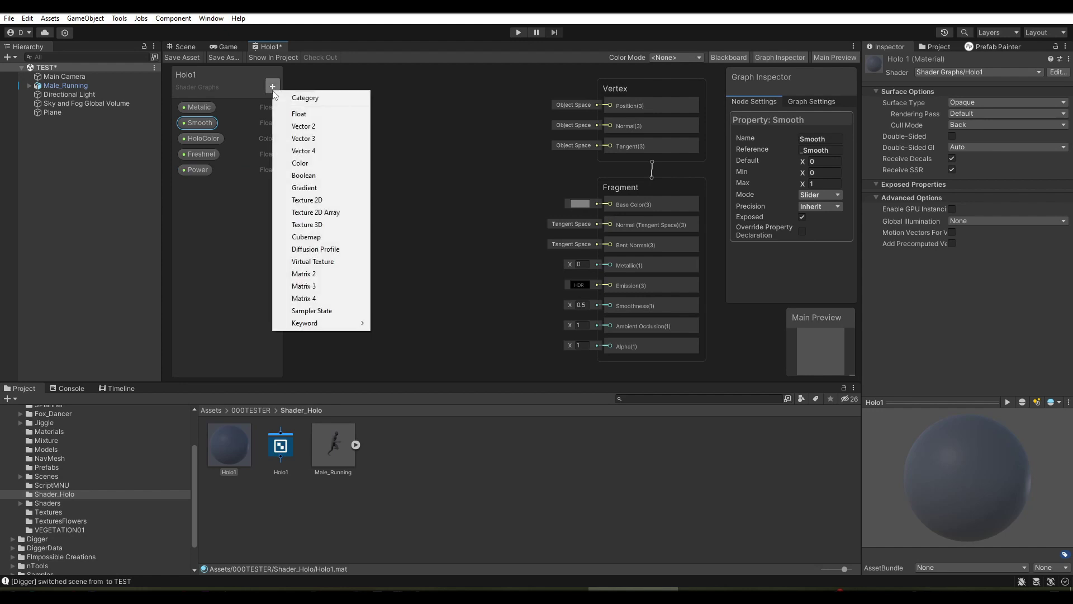
left_click(293, 113)
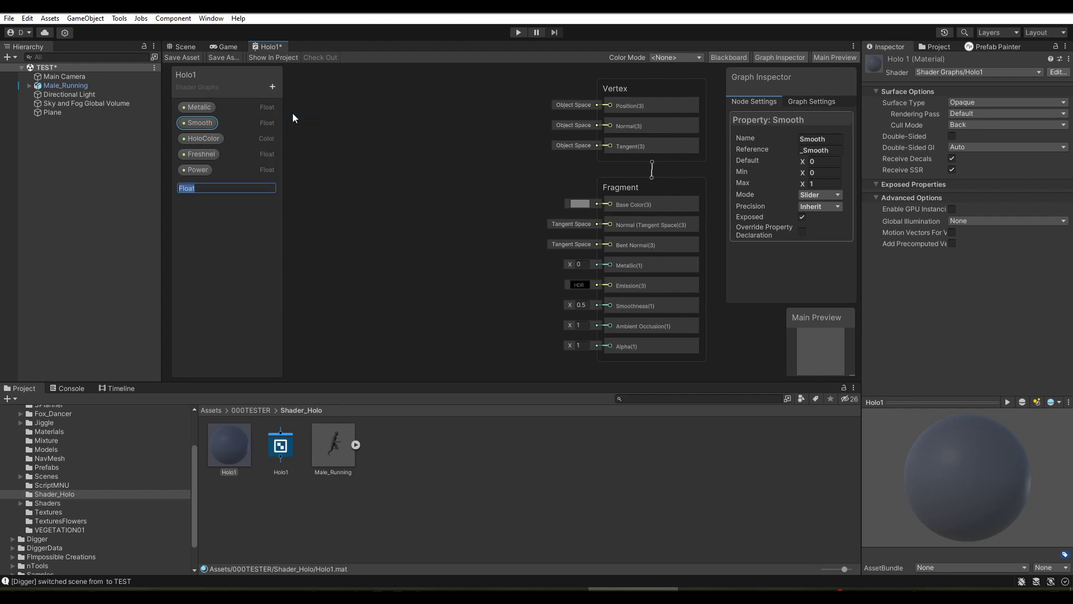
type("Emi")
type("Int")
key("Return")
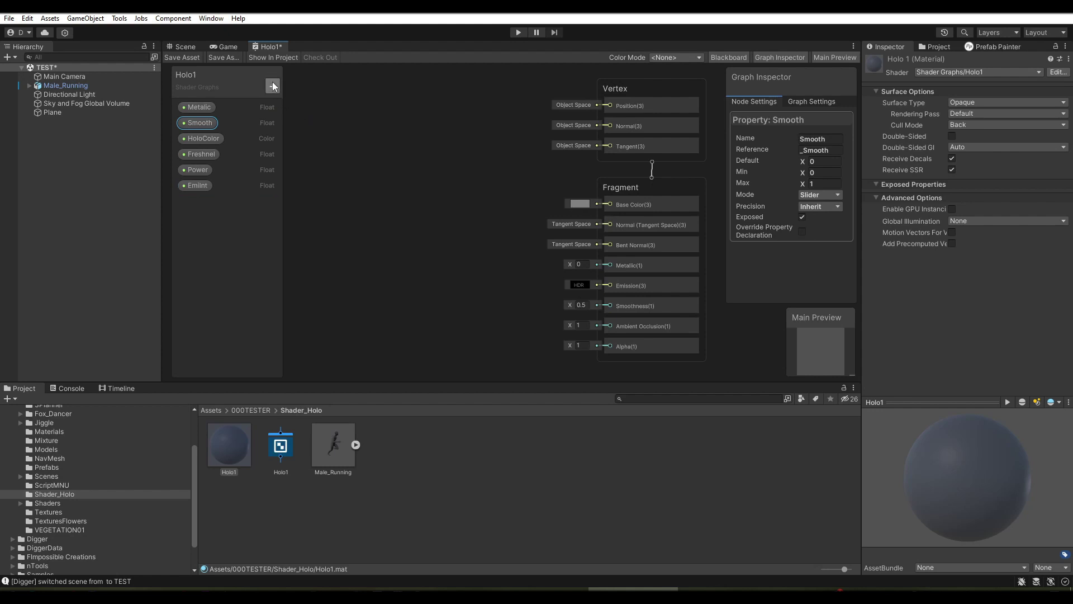
left_click(272, 87)
left_click(289, 105)
type("Emi")
type("Expo")
key("Return")
left_click(195, 154)
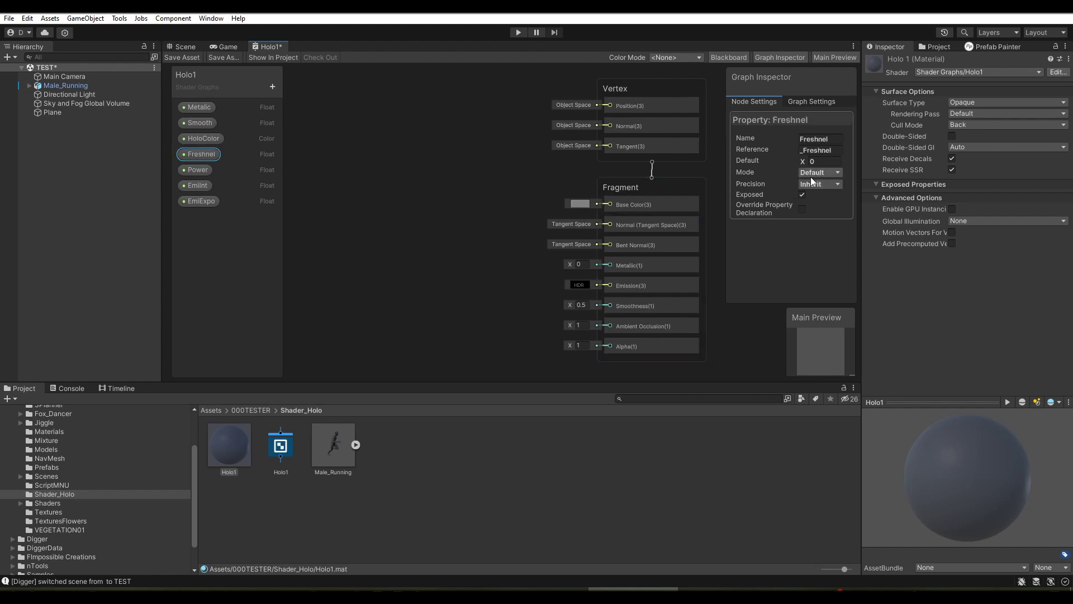
Add a Fresnel Effect node to the graph
right_click(360, 167)
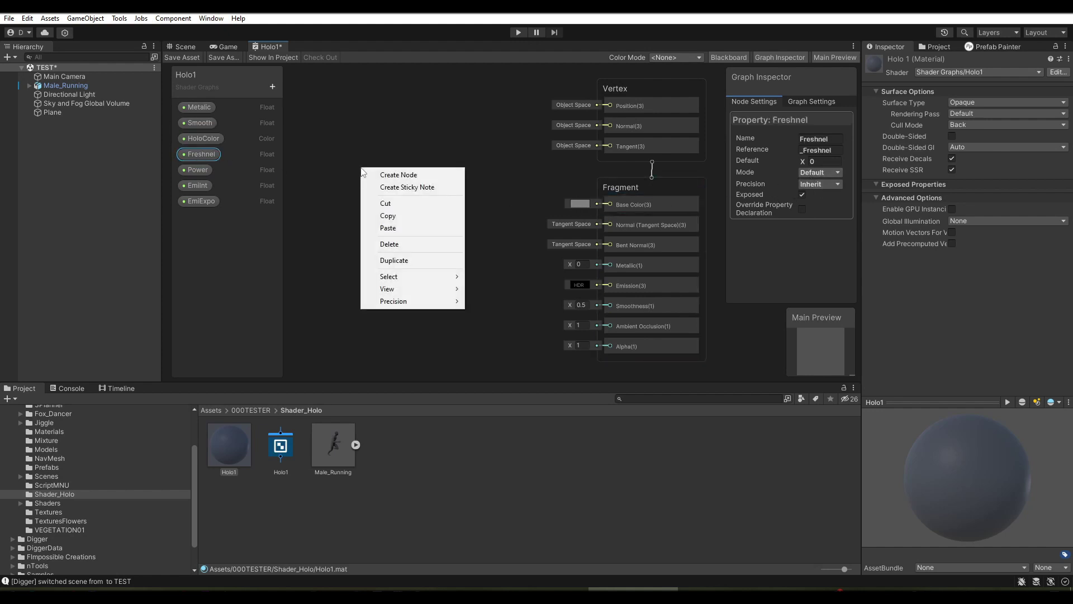
left_click(358, 151)
key("space")
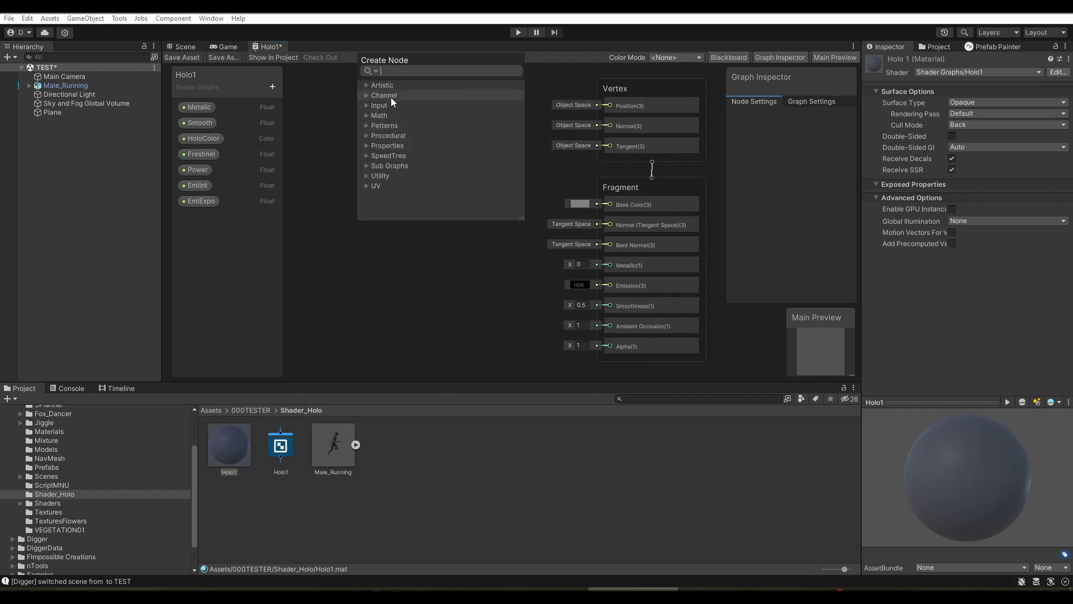
type("fre")
key("Return")
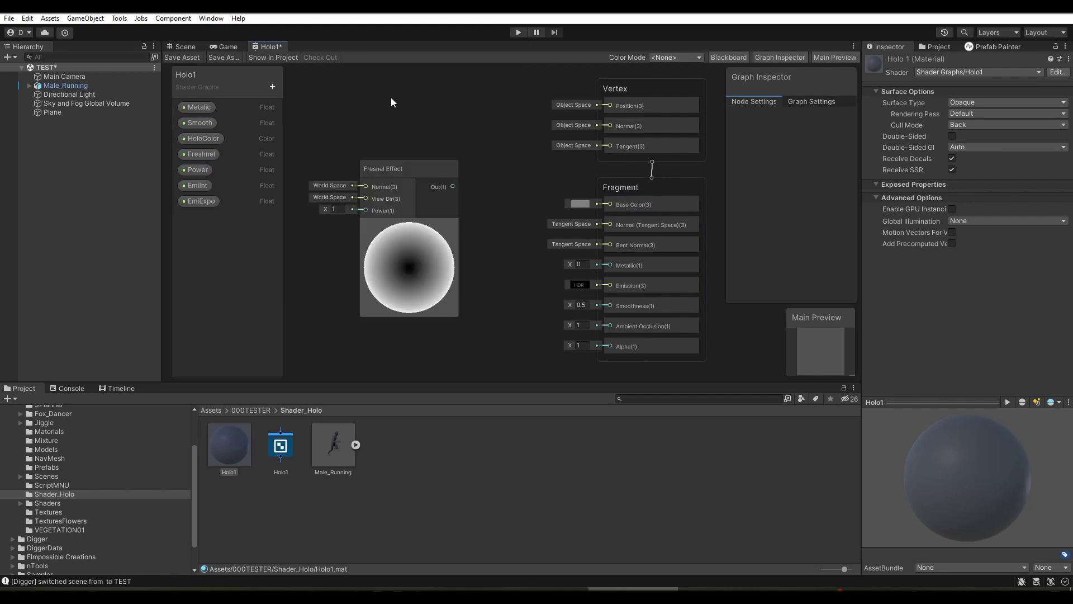
scroll(324, 210, "up", 1)
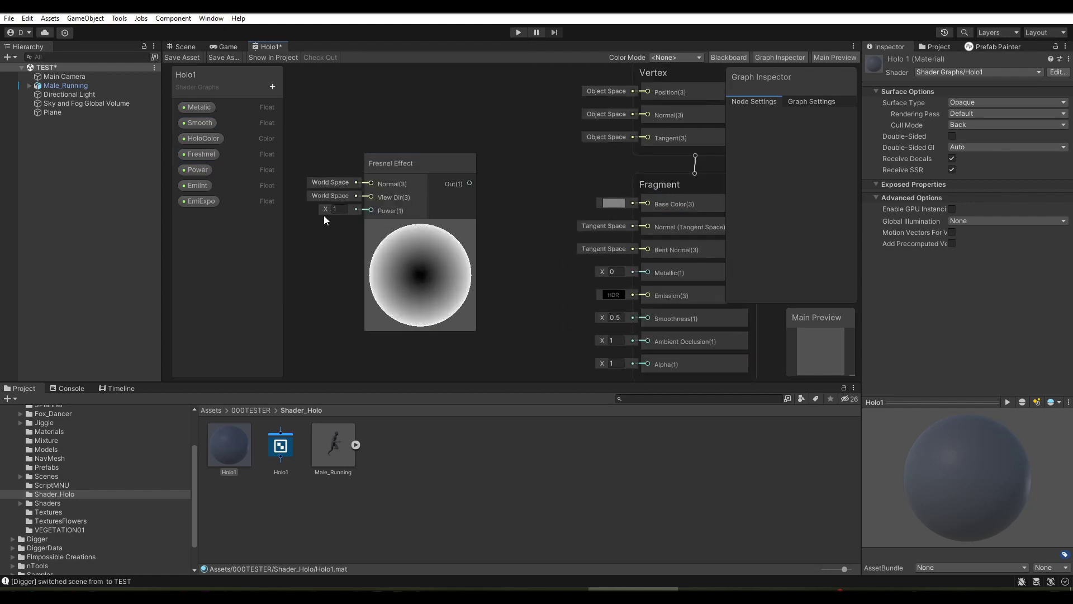
mouse_move(327, 207)
left_mouse_down()
mouse_move(370, 220)
mouse_move(347, 224)
mouse_move(465, 225)
mouse_move(311, 228)
left_mouse_up()
Make Freshnel a 0–10 slider property with a default value of 1
left_click(202, 155)
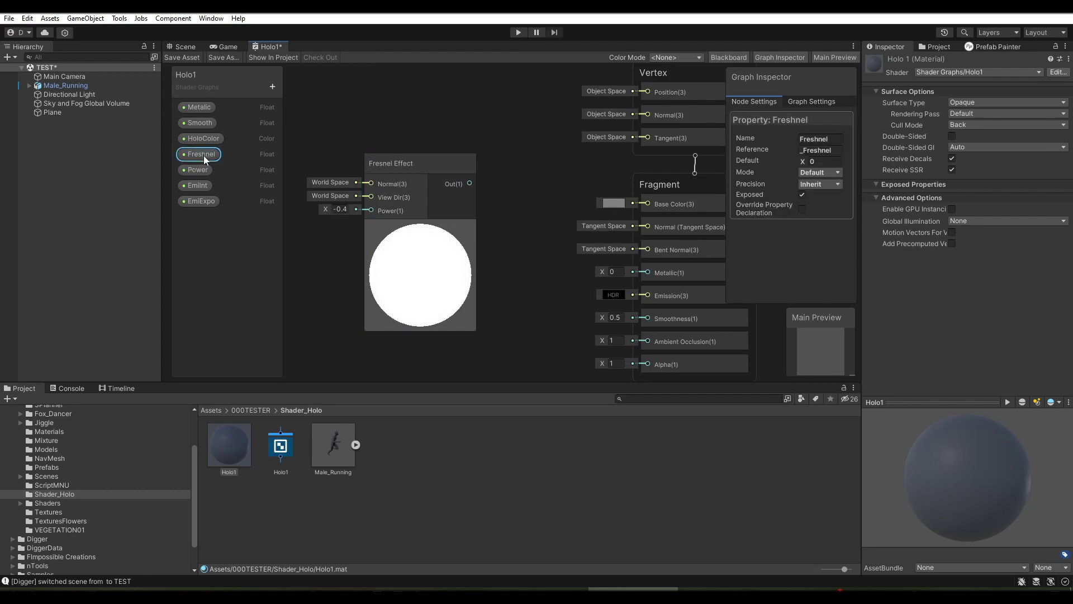
left_click(817, 173)
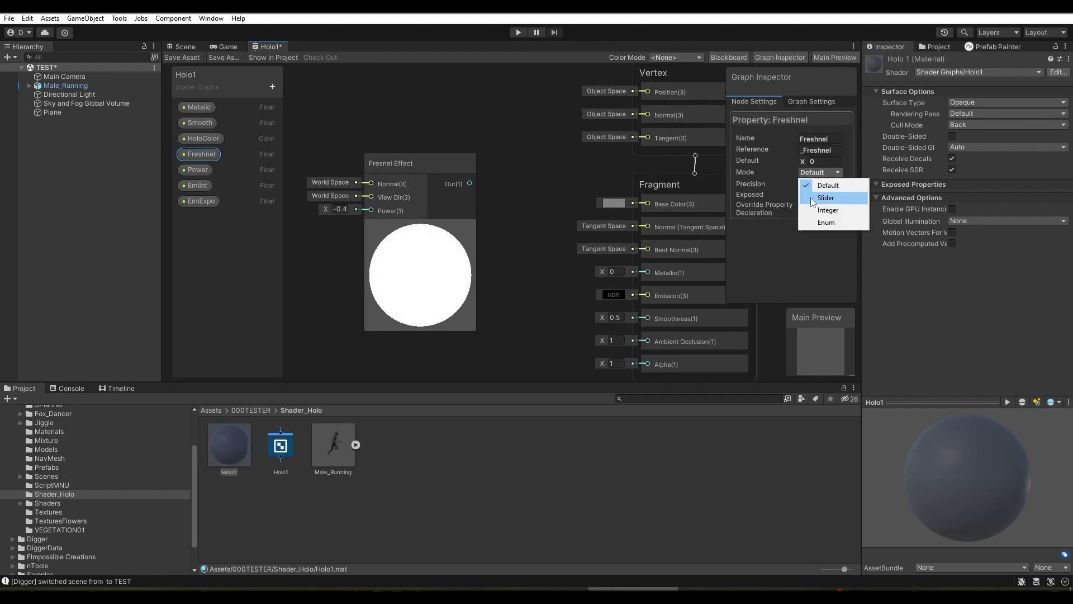
left_click(817, 197)
type("10")
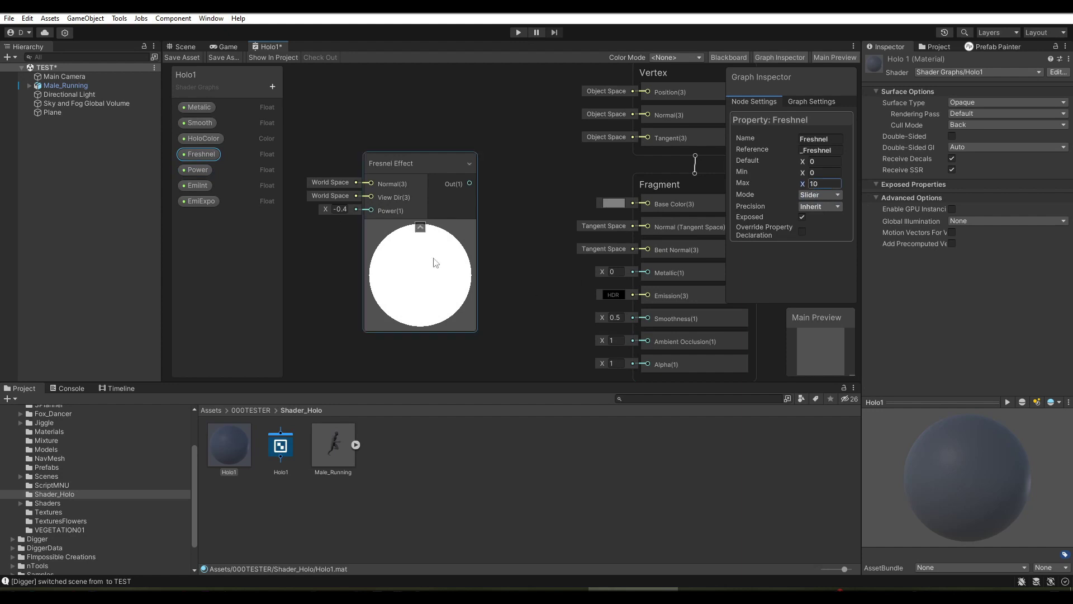
scroll(386, 150, "down", 1)
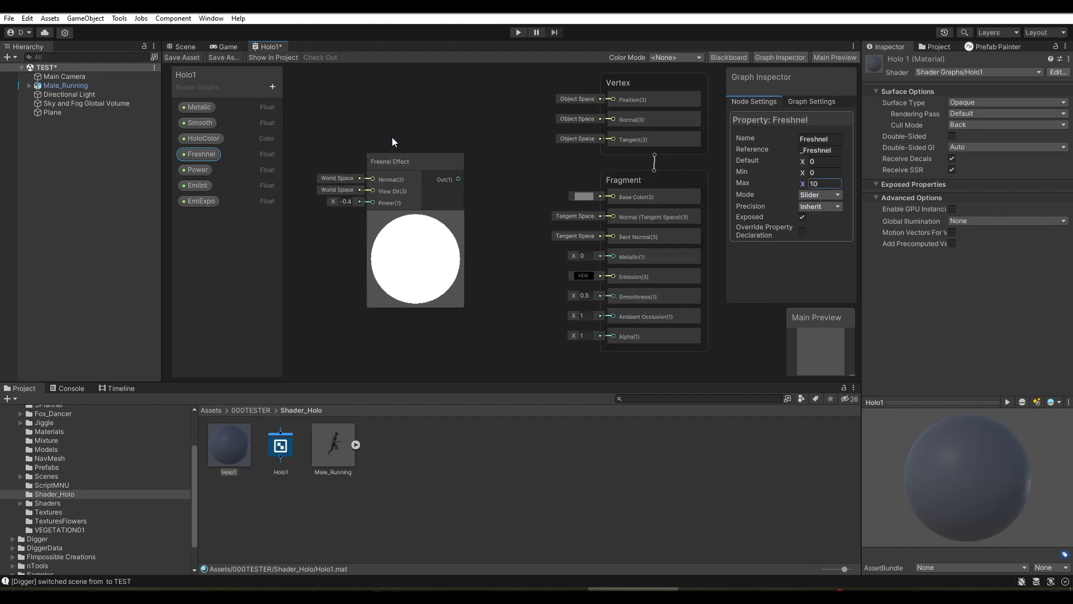
middle_click_drag(399, 137, 420, 139)
left_click_drag(431, 165, 389, 165)
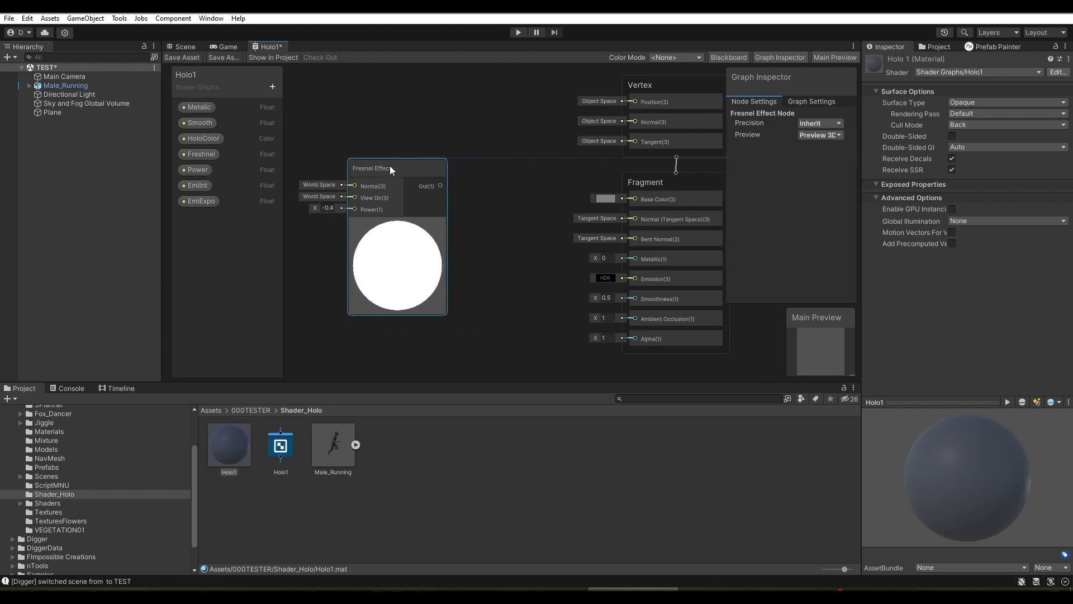
left_click(197, 169)
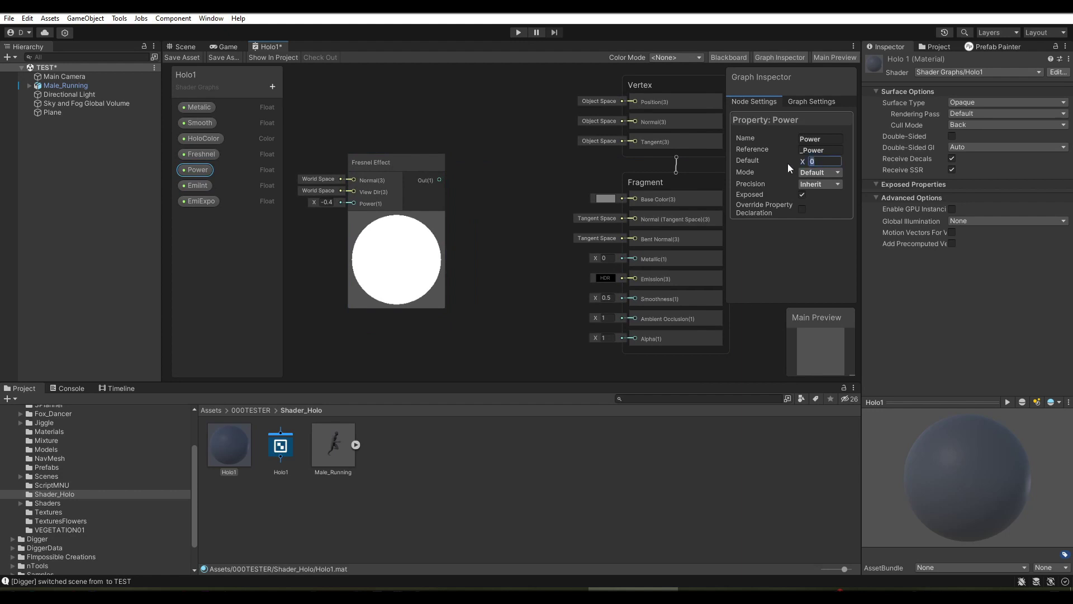
left_click(212, 162)
left_click(831, 162)
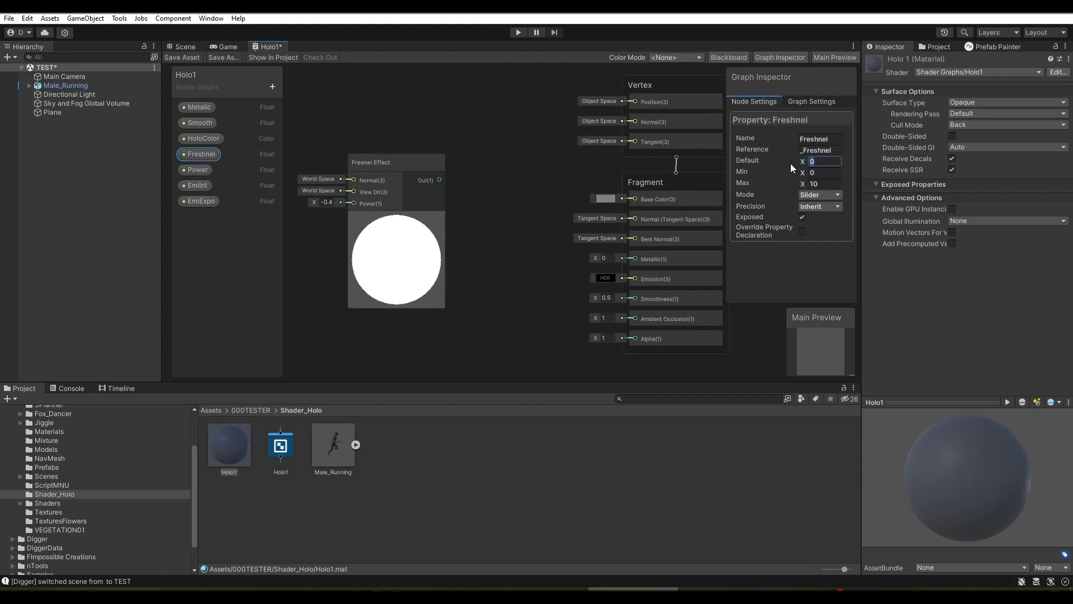
type("1")
Place a Freshnel node in the graph and wire it into the Fresnel Effect's Power input
left_click_drag(206, 157, 356, 235)
left_click_drag(357, 210, 360, 144)
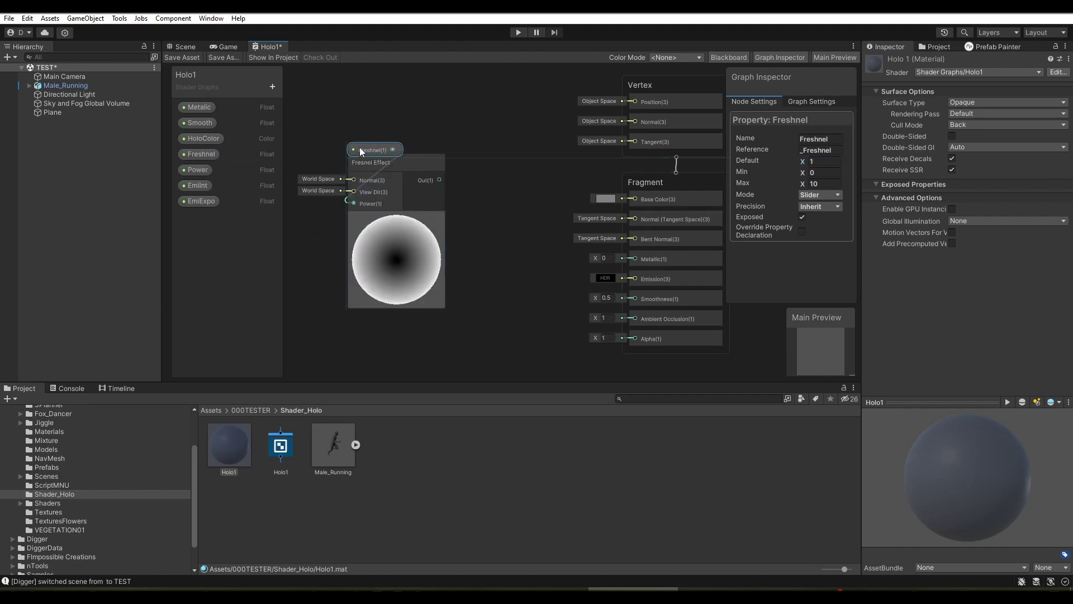
middle_click_drag(457, 202, 489, 206)
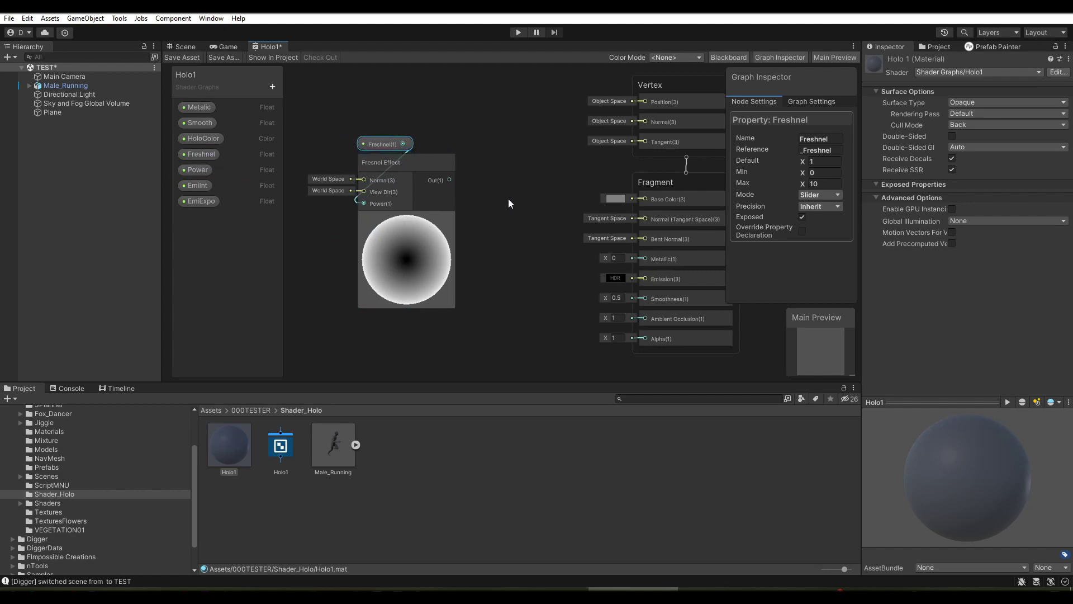
left_click(445, 167)
middle_click_drag(445, 166, 373, 175)
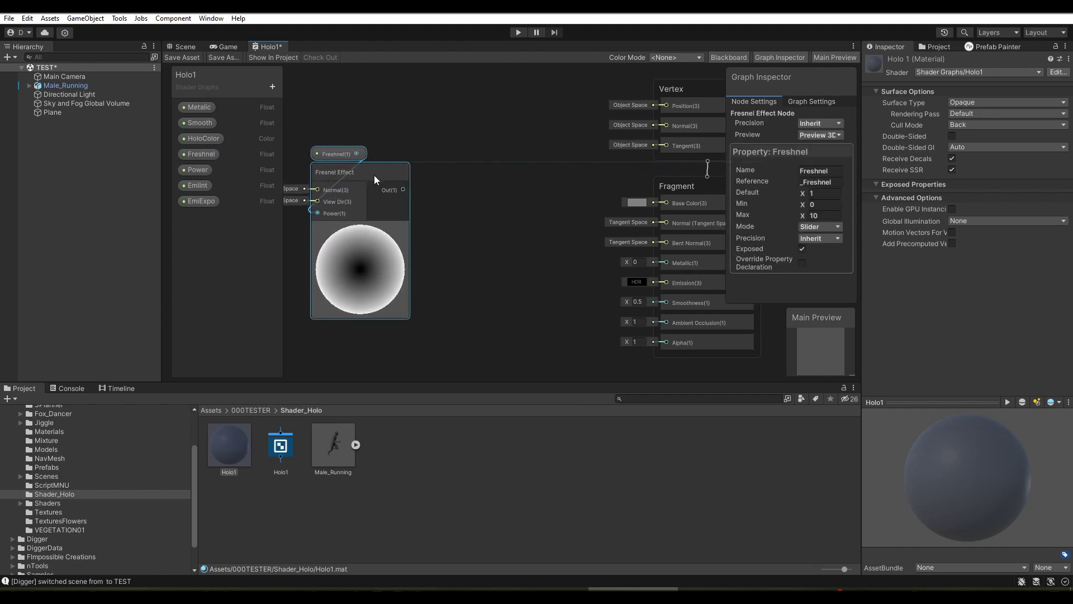
Add a Power node taking the Fresnel Effect output as input A
key("space")
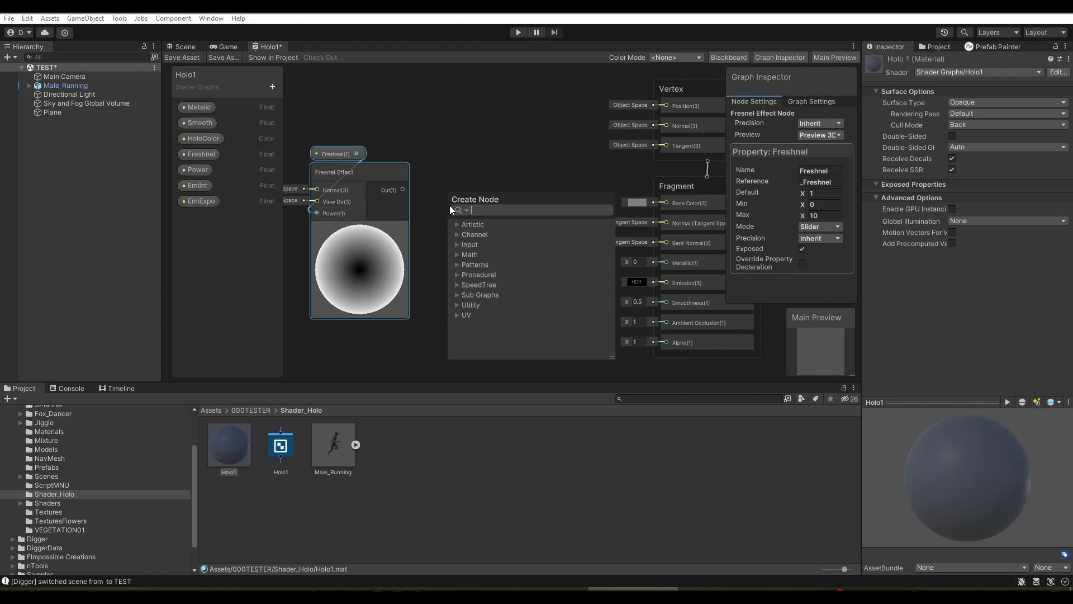
type("po")
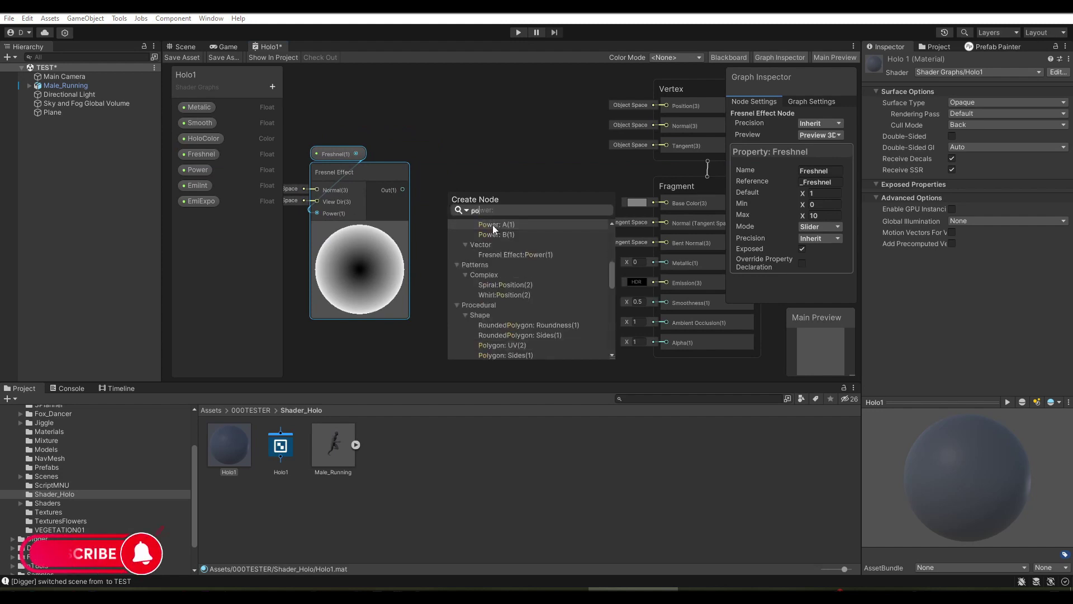
left_click(489, 223)
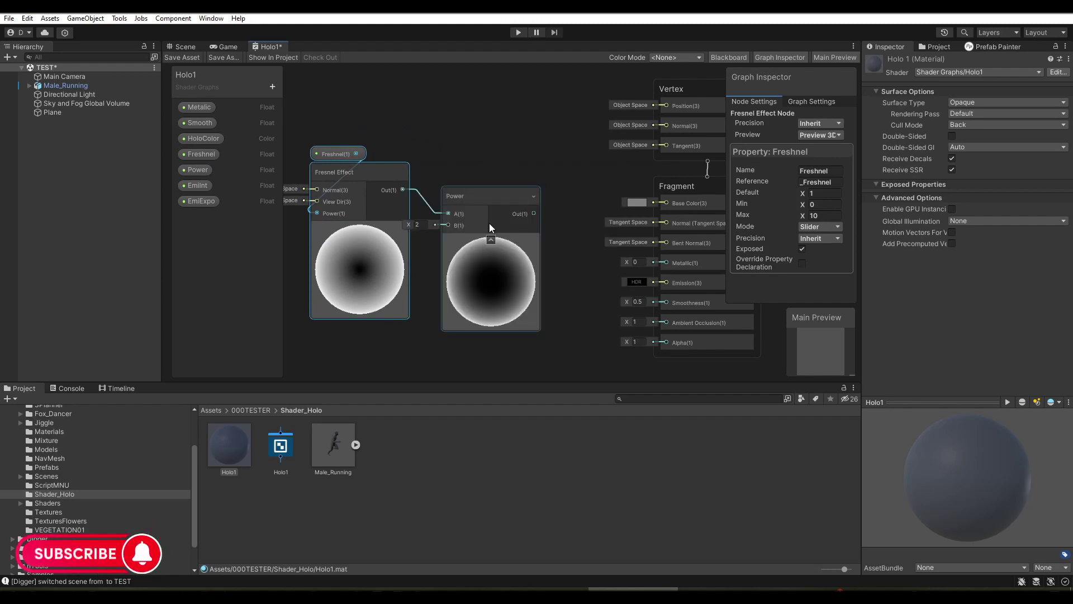
mouse_move(408, 224)
left_mouse_down()
mouse_move(386, 237)
mouse_move(425, 237)
left_mouse_up()
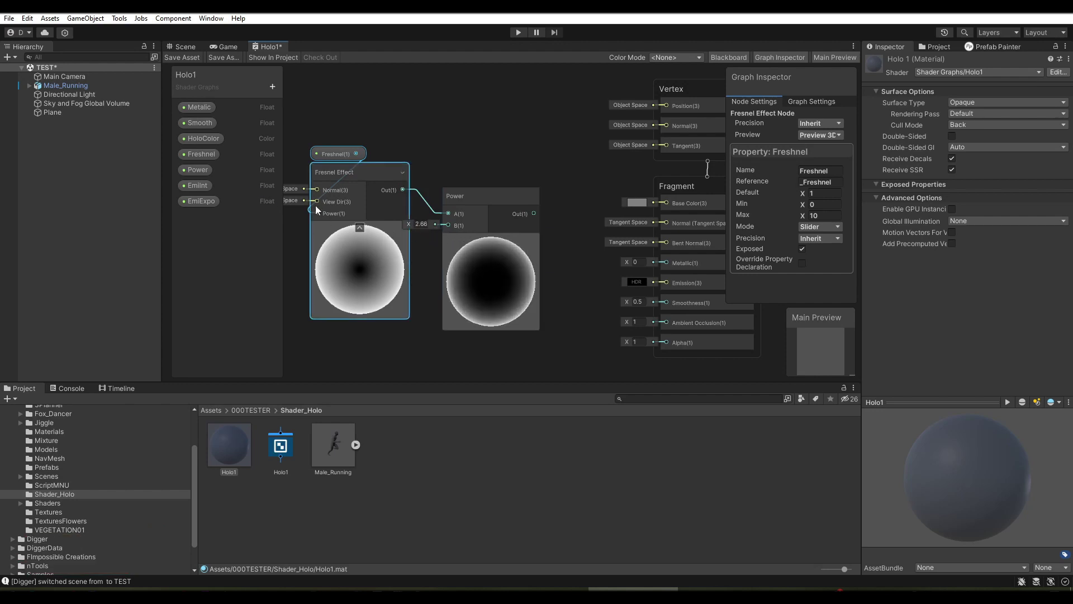
Make the Power property a slider (default 1, max 10) and plug it into Power B
left_click(199, 171)
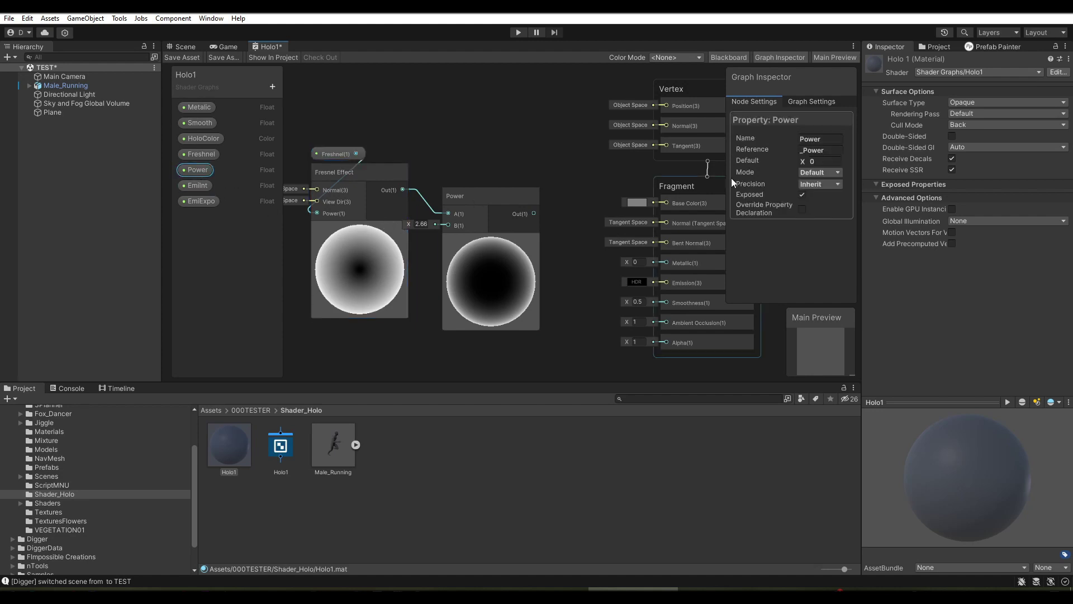
left_click(823, 171)
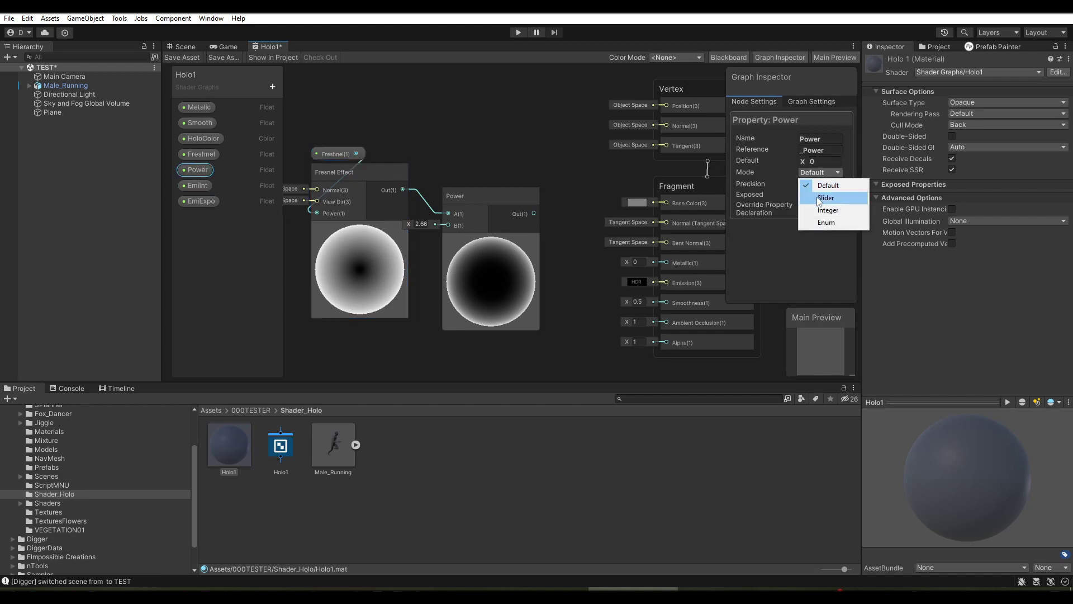
left_click(819, 196)
left_click(824, 162)
type("1")
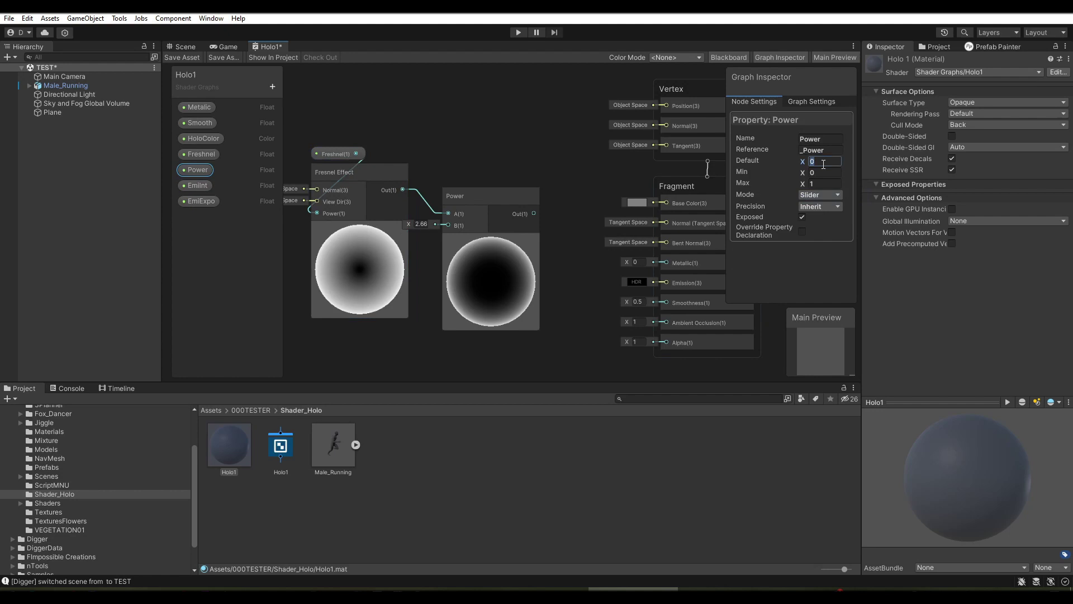
left_click(825, 184)
type("10")
mouse_move(196, 169)
left_mouse_down()
mouse_move(451, 171)
mouse_move(448, 224)
left_mouse_up()
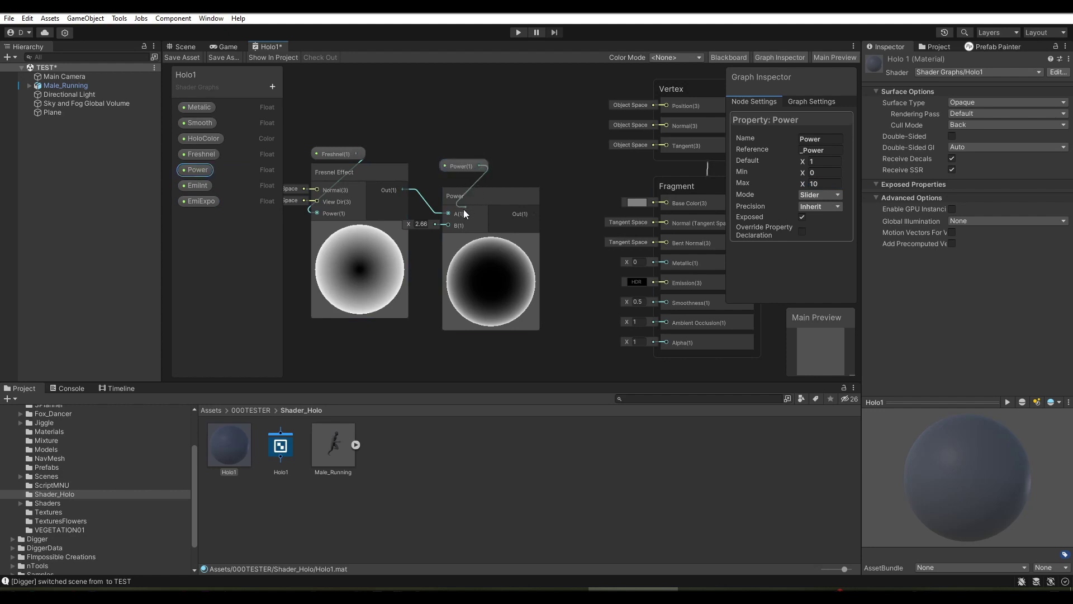
middle_click_drag(514, 166, 535, 168)
left_click(485, 172)
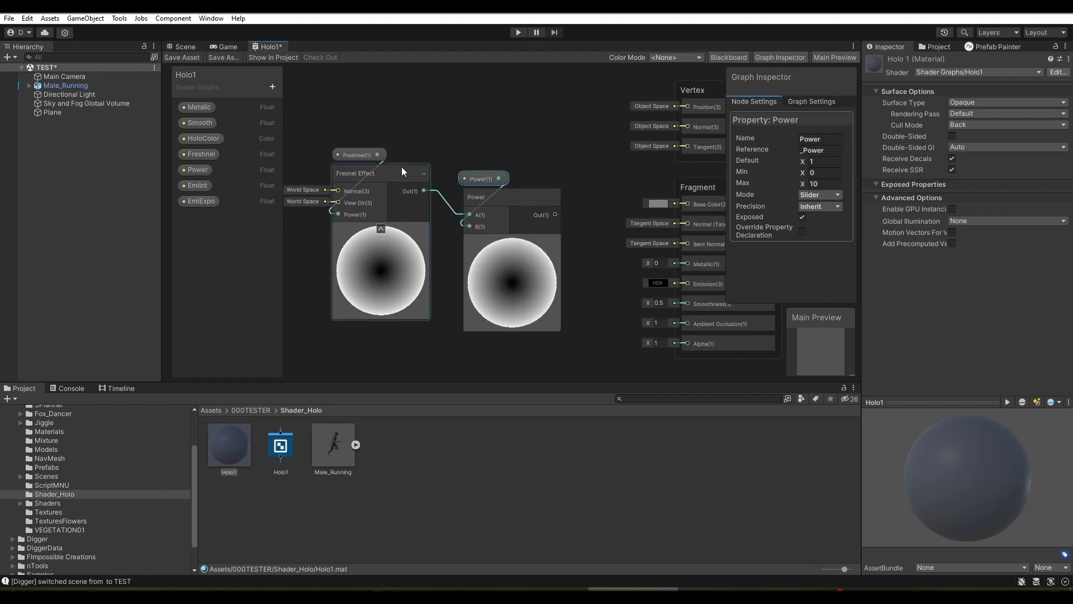
Select the Fresnel and Power nodes and shift them up-left to free space
middle_click_drag(370, 154, 402, 157)
left_click_drag(322, 138, 570, 292)
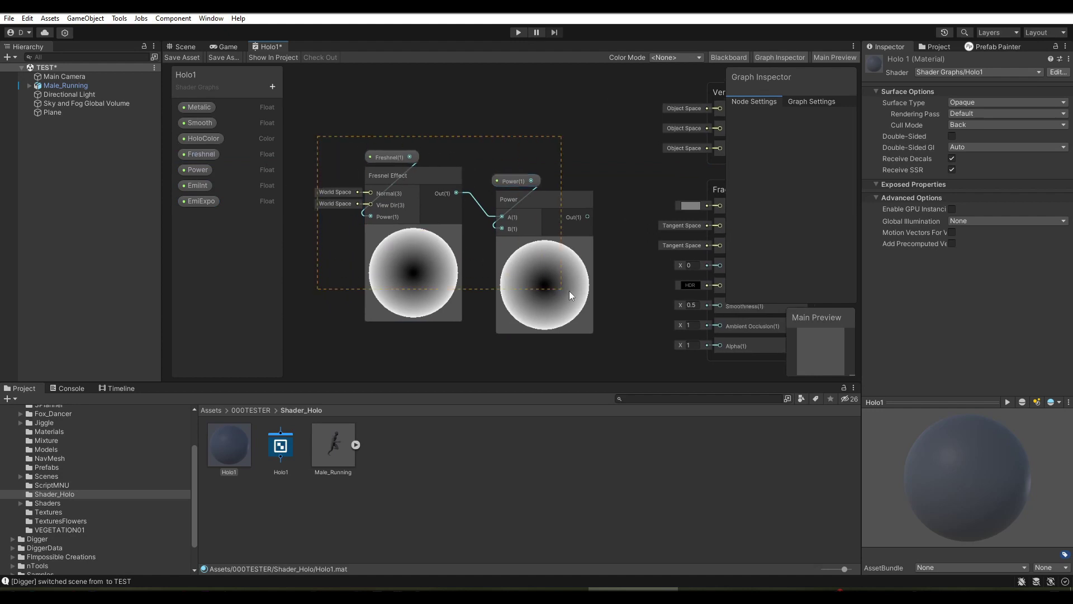
middle_click_drag(539, 212, 465, 203)
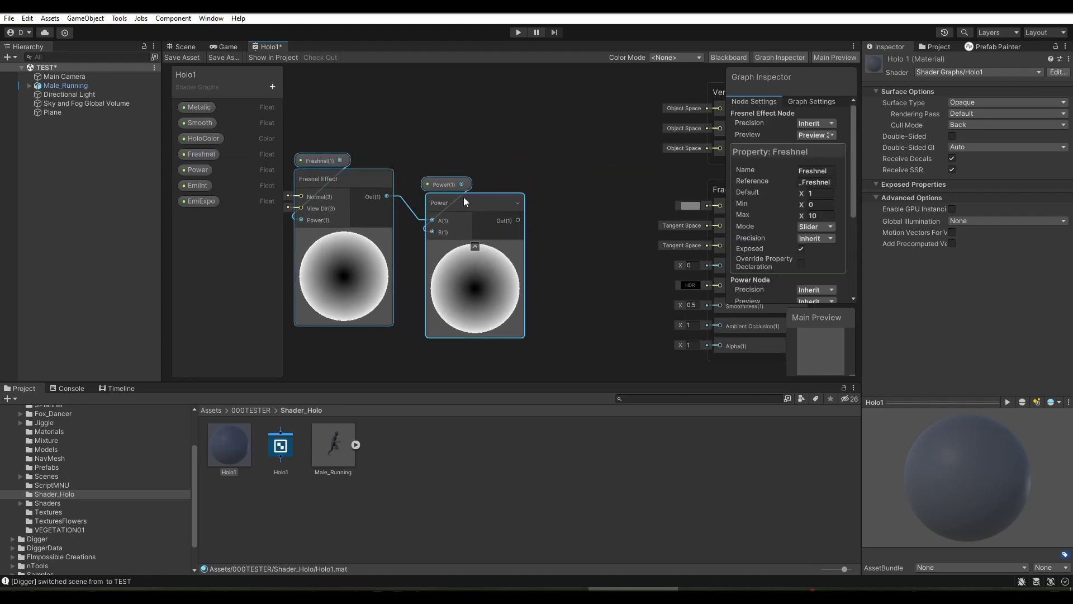
mouse_move(519, 179)
left_mouse_down()
mouse_move(459, 208)
mouse_move(461, 186)
left_mouse_up()
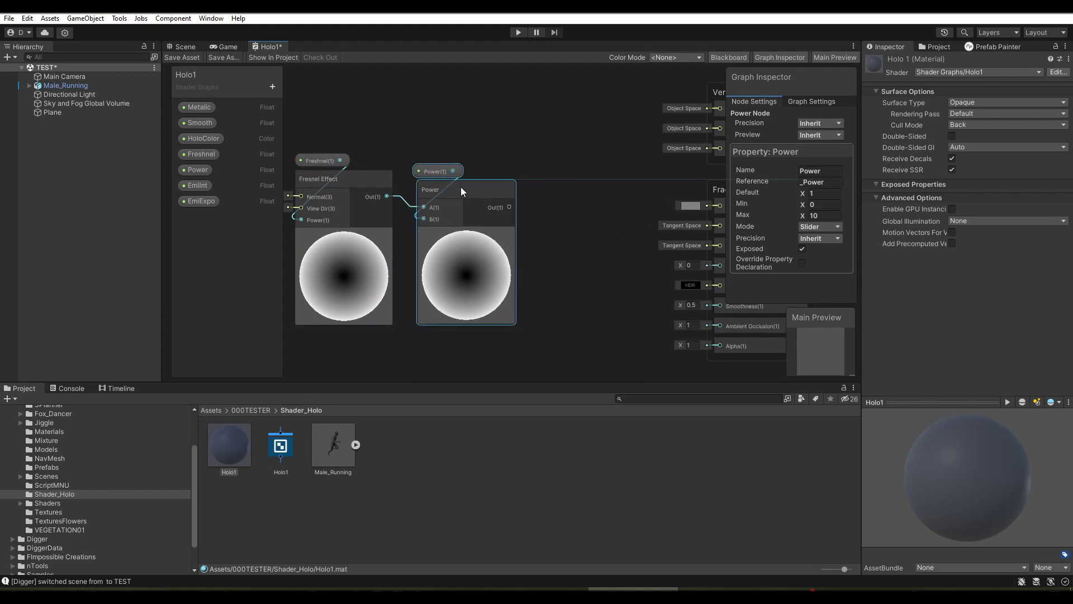
middle_click_drag(538, 218, 474, 222)
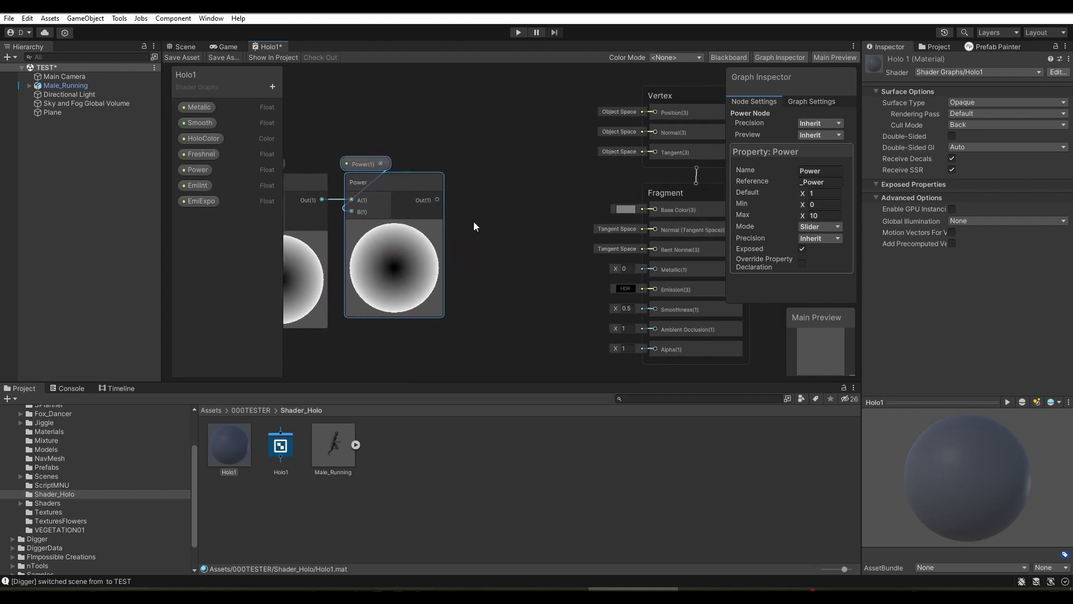
Add a Clamp node (Min 0, Max 1) after Power and move the whole chain left
key("space")
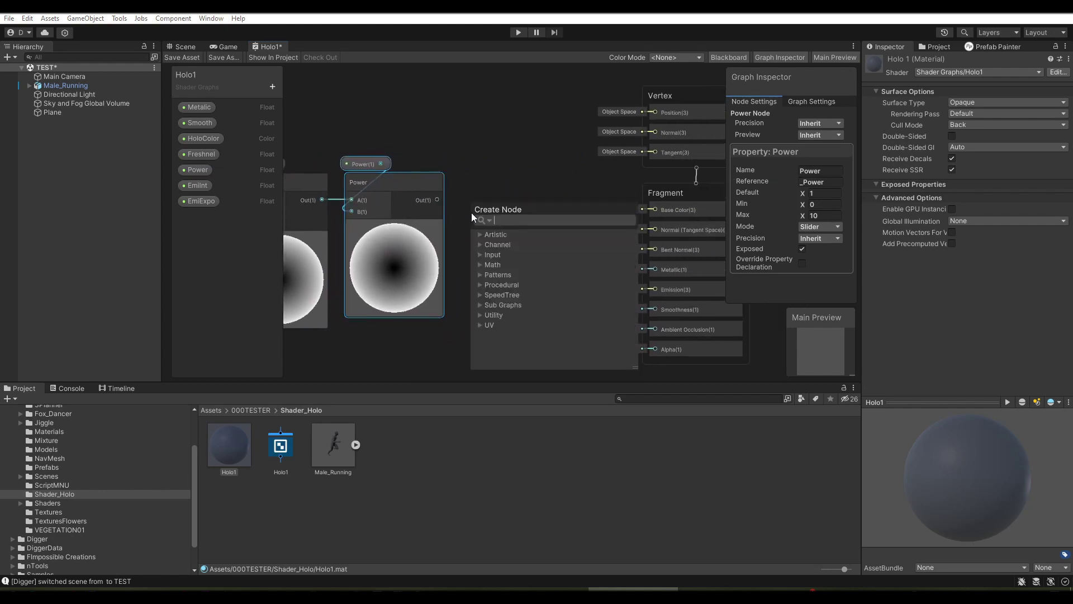
type("clamp")
key("Return")
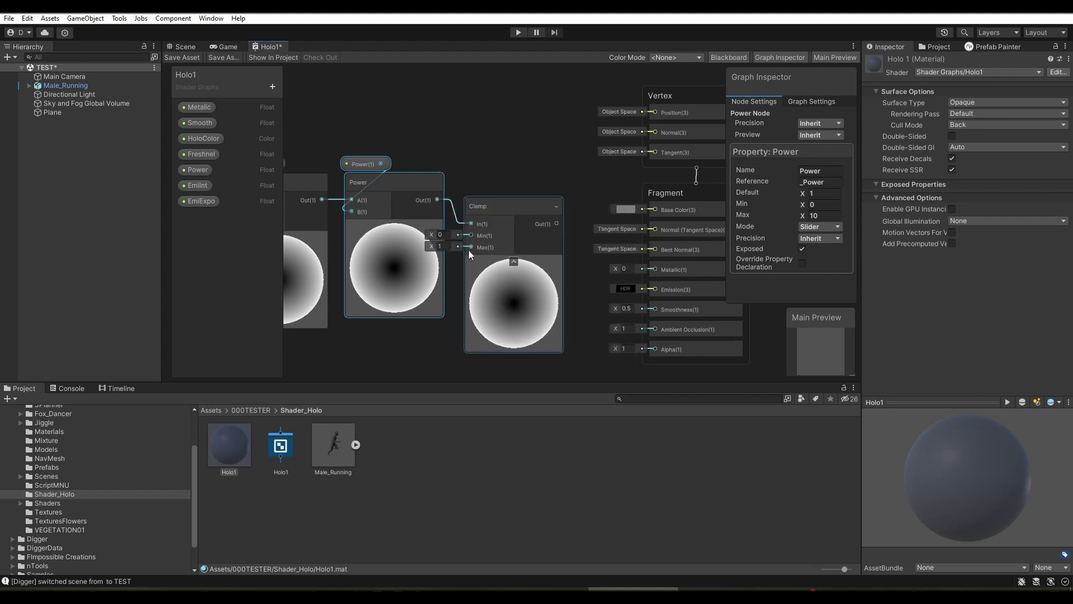
scroll(512, 153, "down", 3)
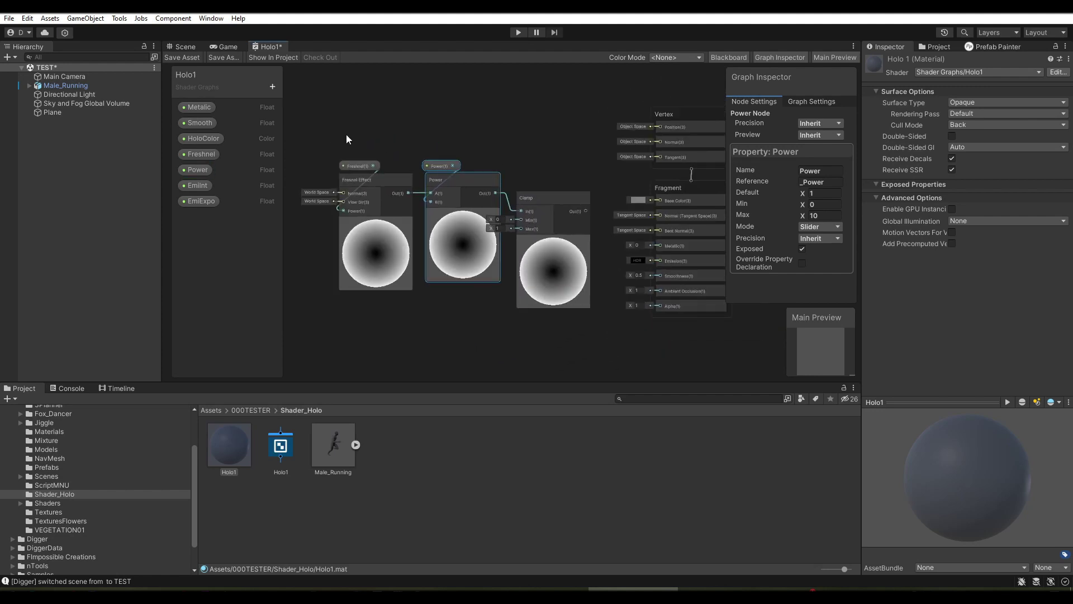
left_click_drag(347, 144, 530, 251)
left_click_drag(541, 196, 406, 212)
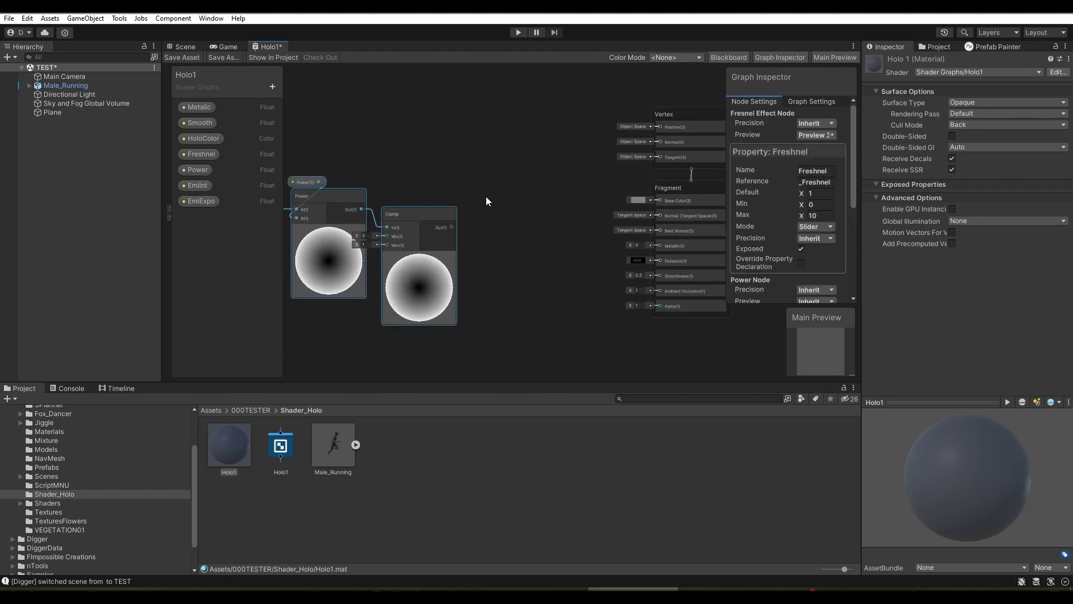
Add a Multiply node with Clamp output in A and a HoloColor property node in B
key("space")
type("mul")
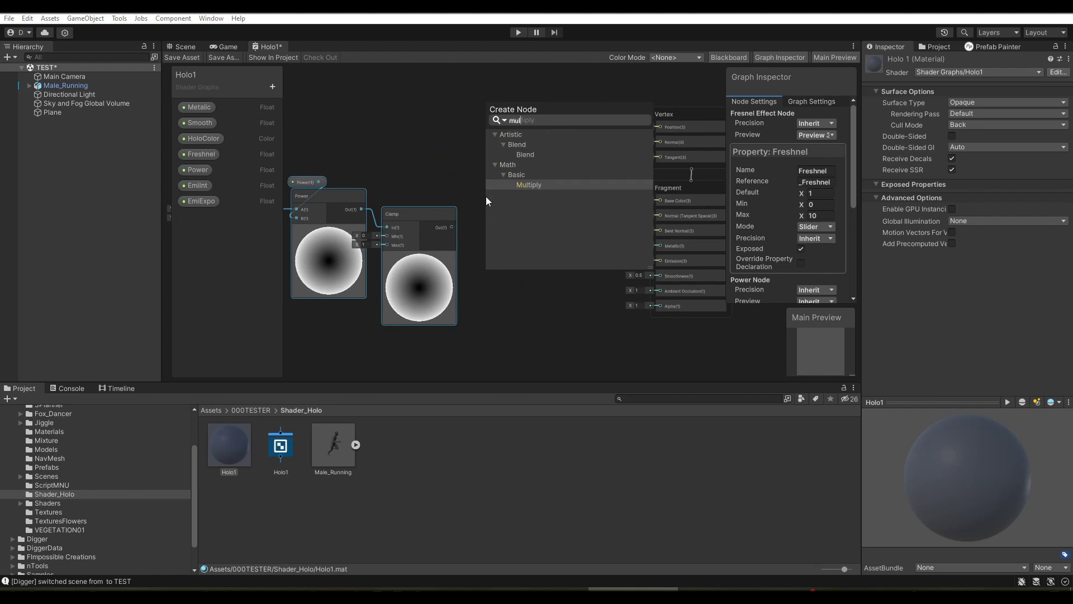
key("Return")
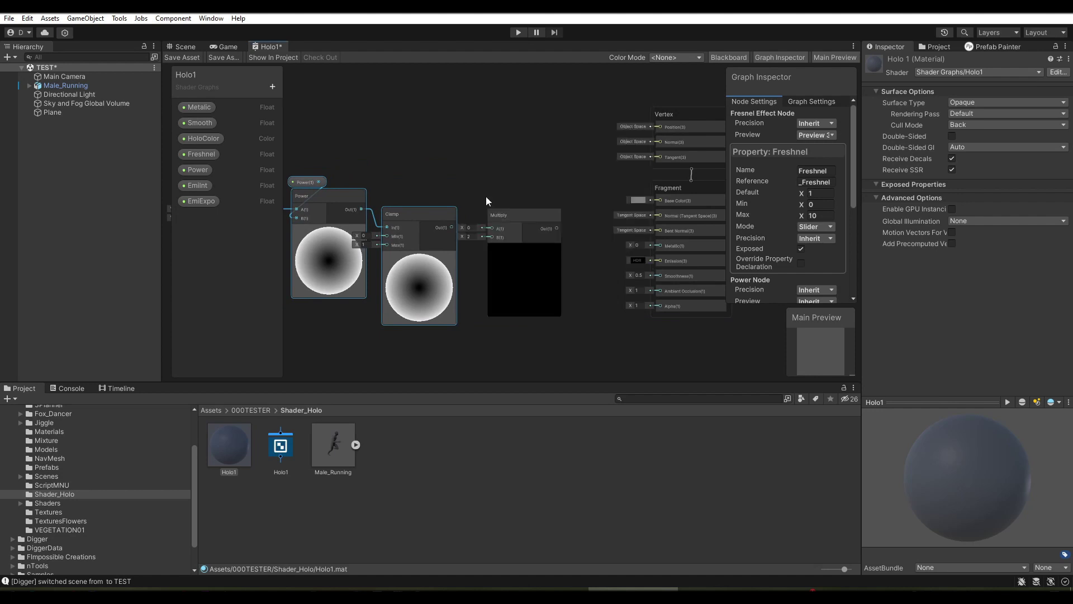
left_click(187, 137)
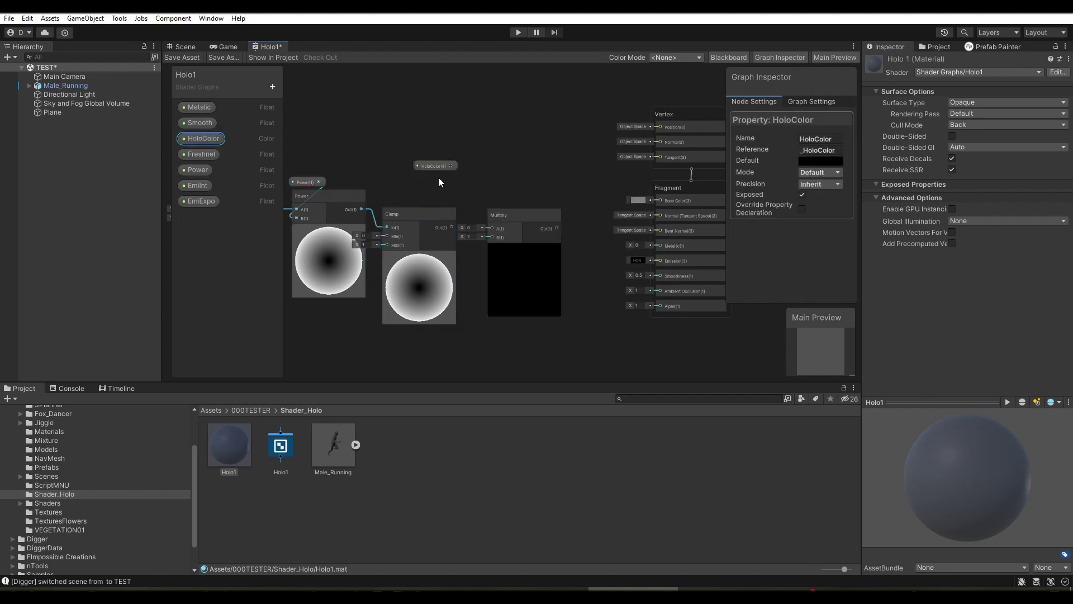
scroll(456, 242, "up", 2)
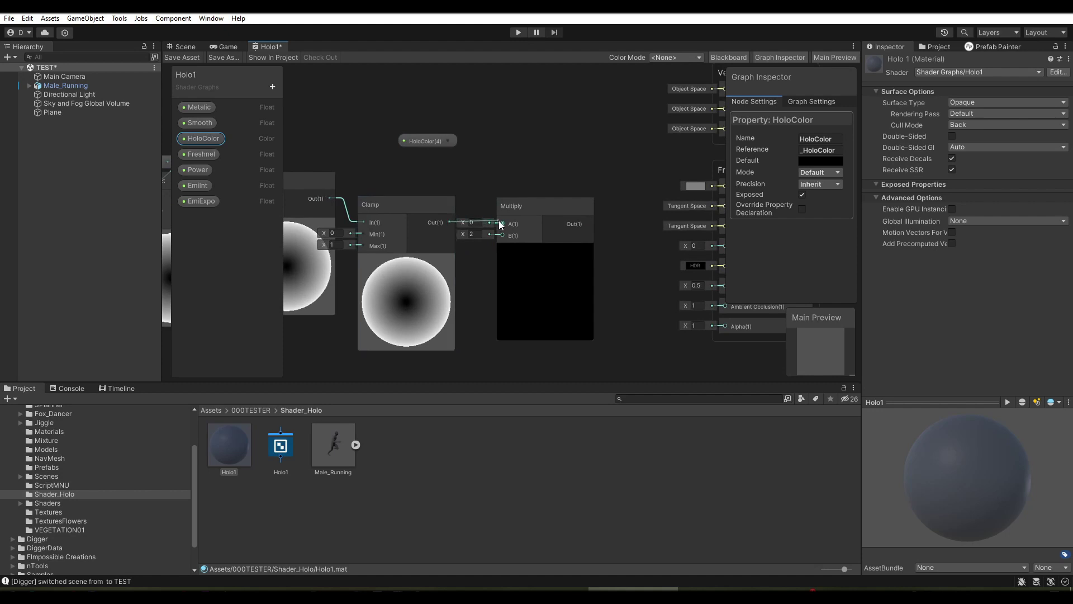
left_click_drag(498, 221, 501, 223)
mouse_move(434, 142)
left_mouse_down()
mouse_move(525, 189)
mouse_move(521, 224)
mouse_move(502, 236)
left_mouse_up()
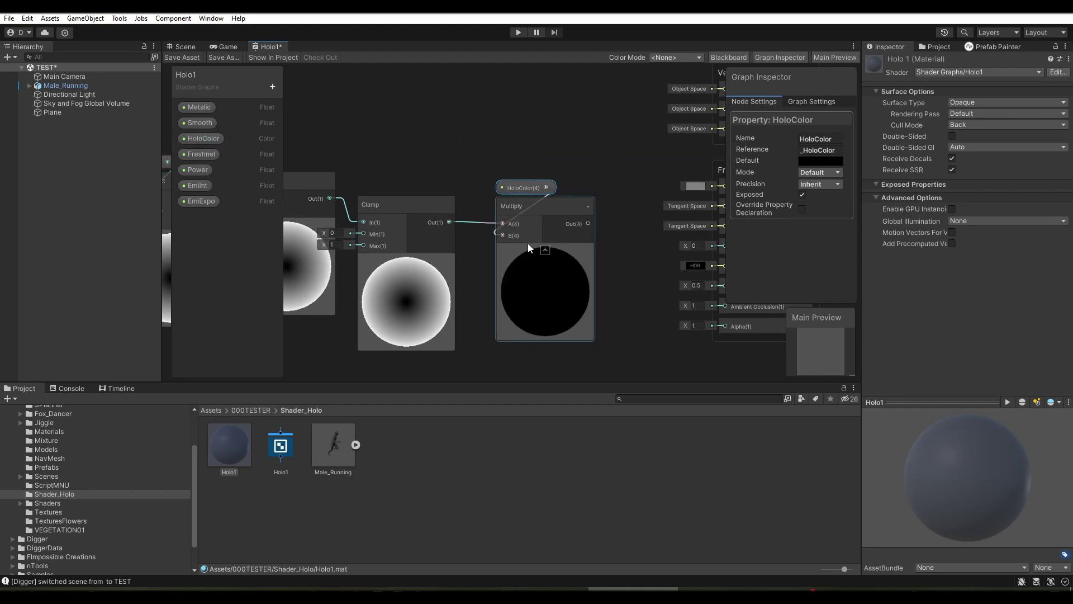
scroll(528, 244, "down", 1)
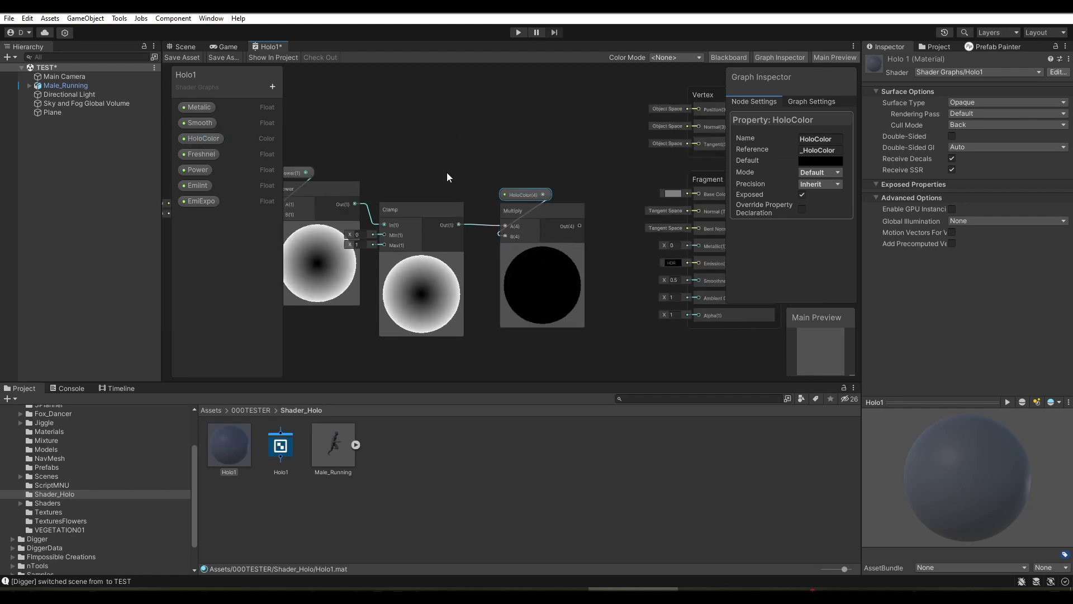
middle_click_drag(452, 168, 399, 163)
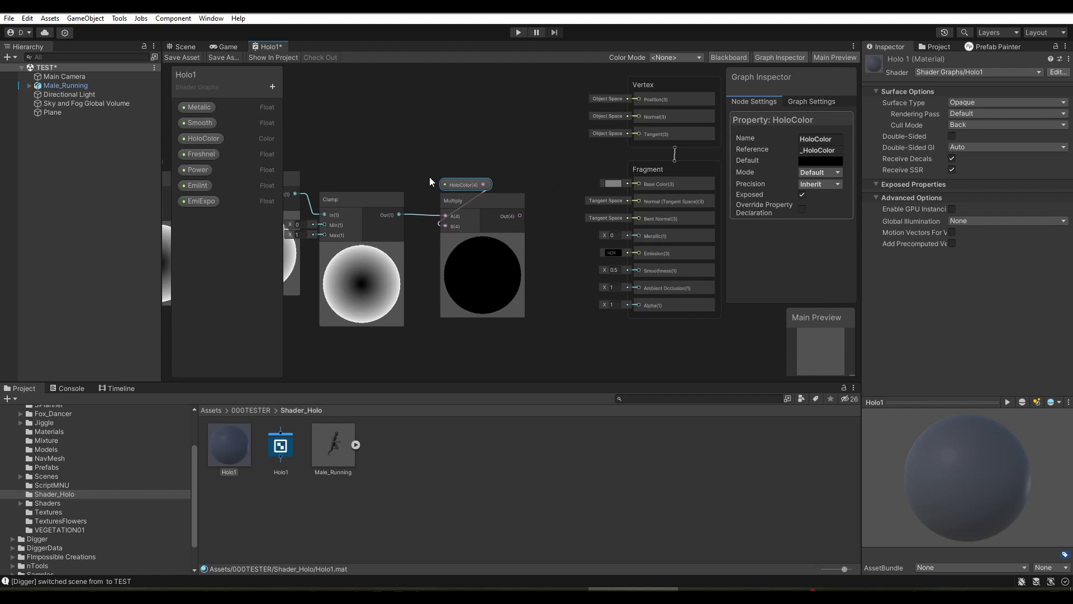
Add an Emission Node to the graph with its intensity unit set to EV100
key("space")
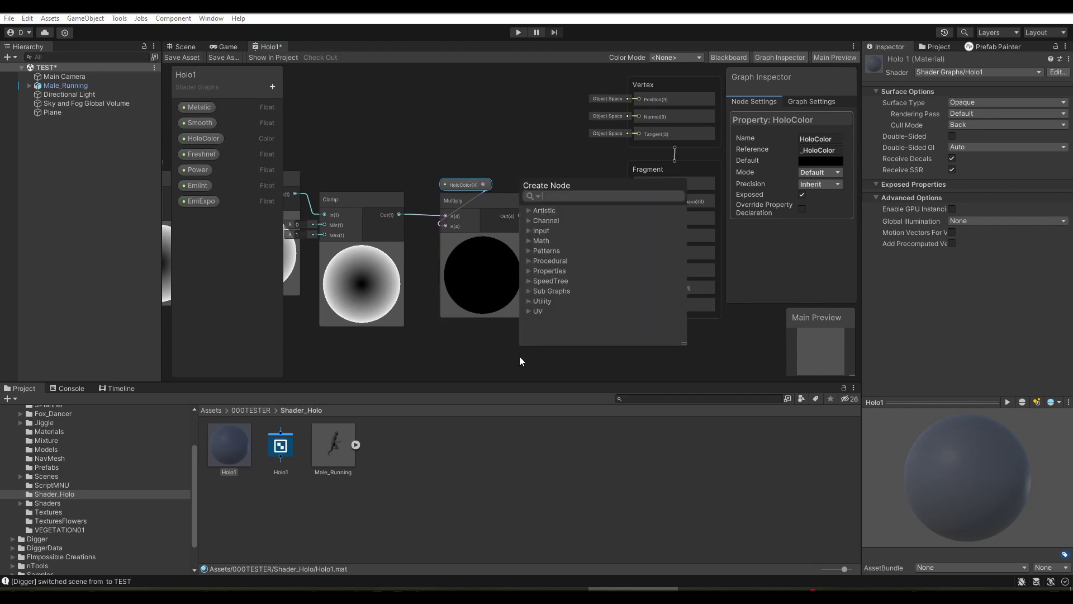
type("emission")
key("Return")
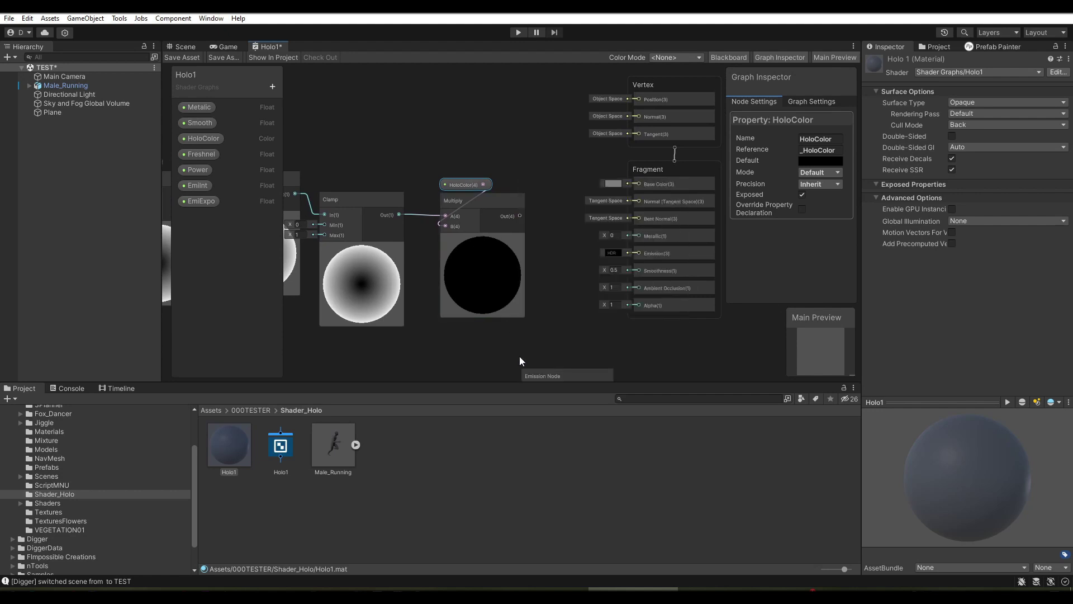
middle_click_drag(536, 318, 569, 223)
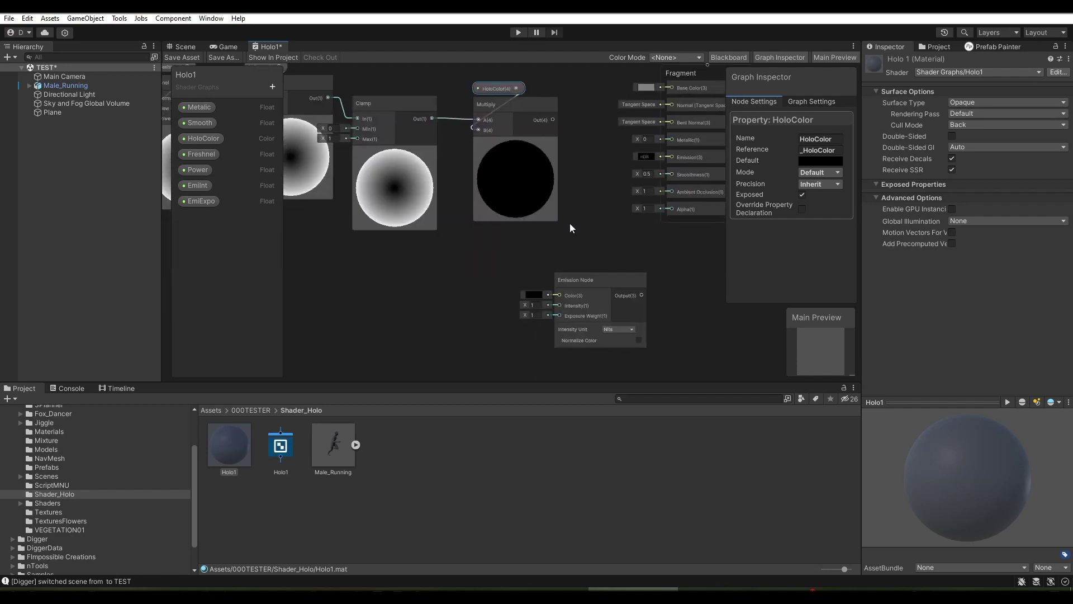
left_click_drag(578, 280, 529, 257)
scroll(539, 289, "up", 1)
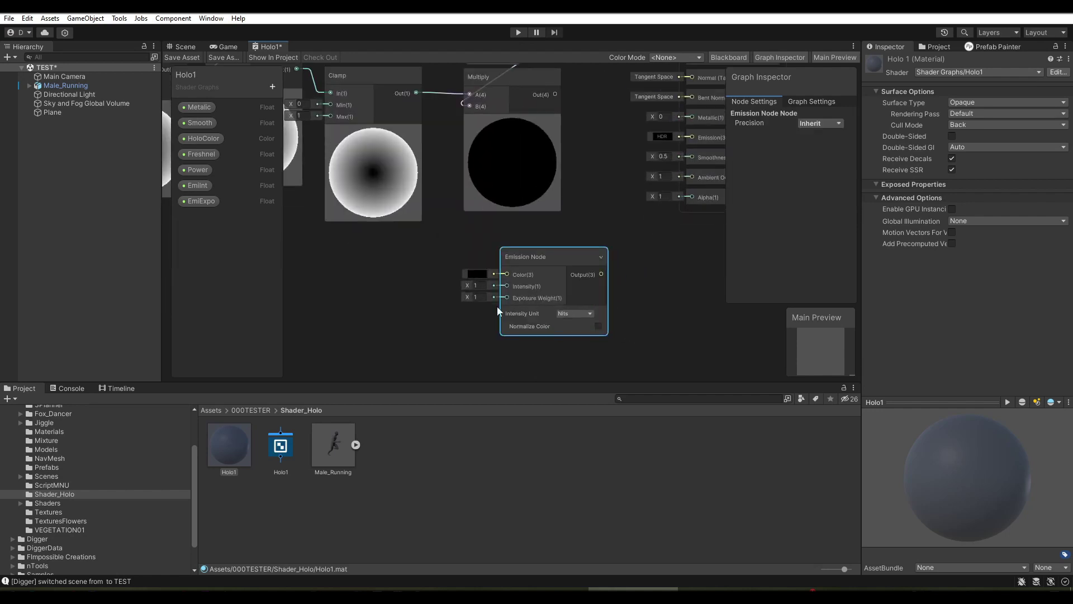
left_click(565, 314)
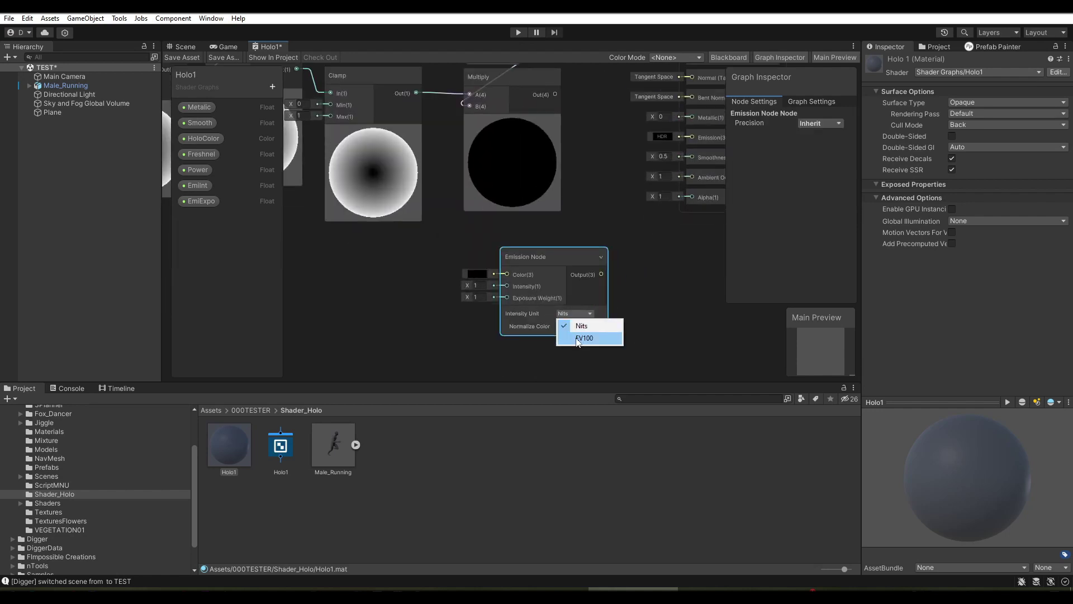
left_click(576, 336)
Make EmiInt a slider with max 20 and drag EmiInt and EmiExpo onto the graph
left_click(192, 186)
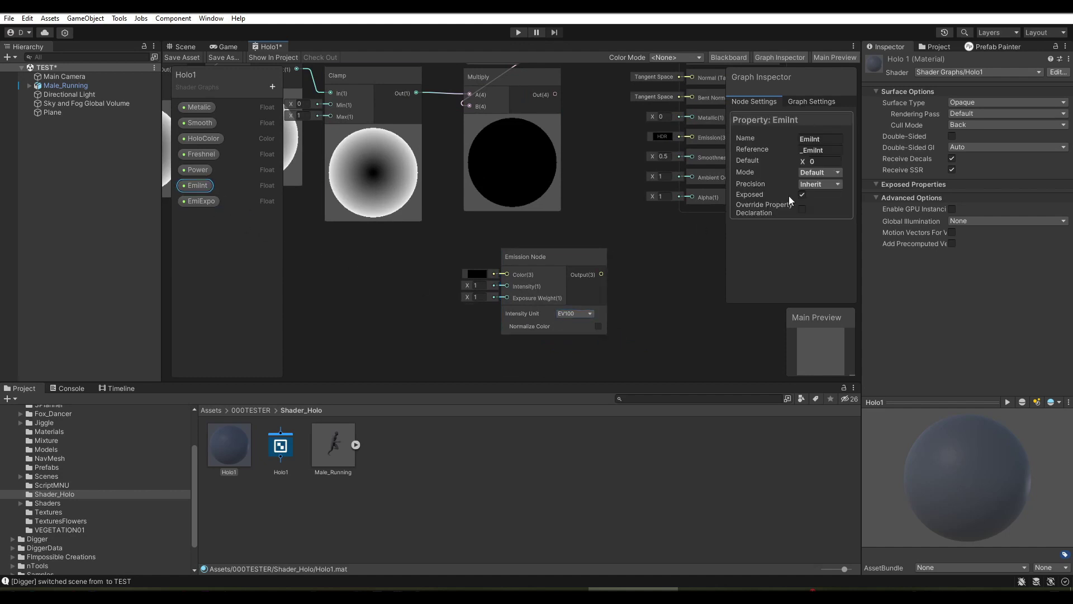
left_click(819, 172)
left_click(822, 199)
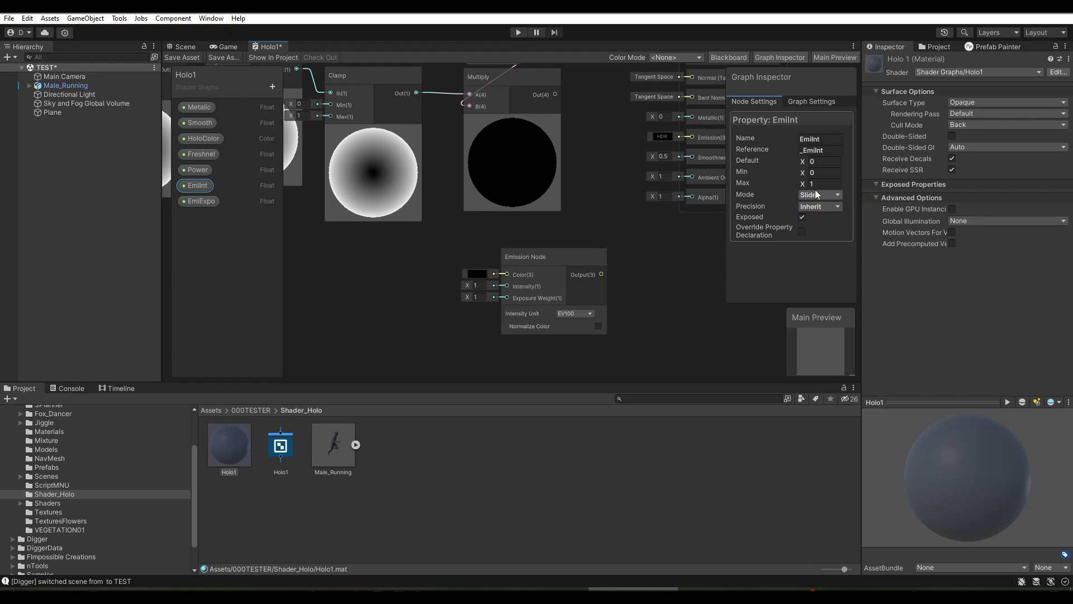
left_click(816, 186)
type("20")
mouse_move(204, 191)
left_mouse_down()
mouse_move(415, 290)
mouse_move(507, 286)
left_mouse_up()
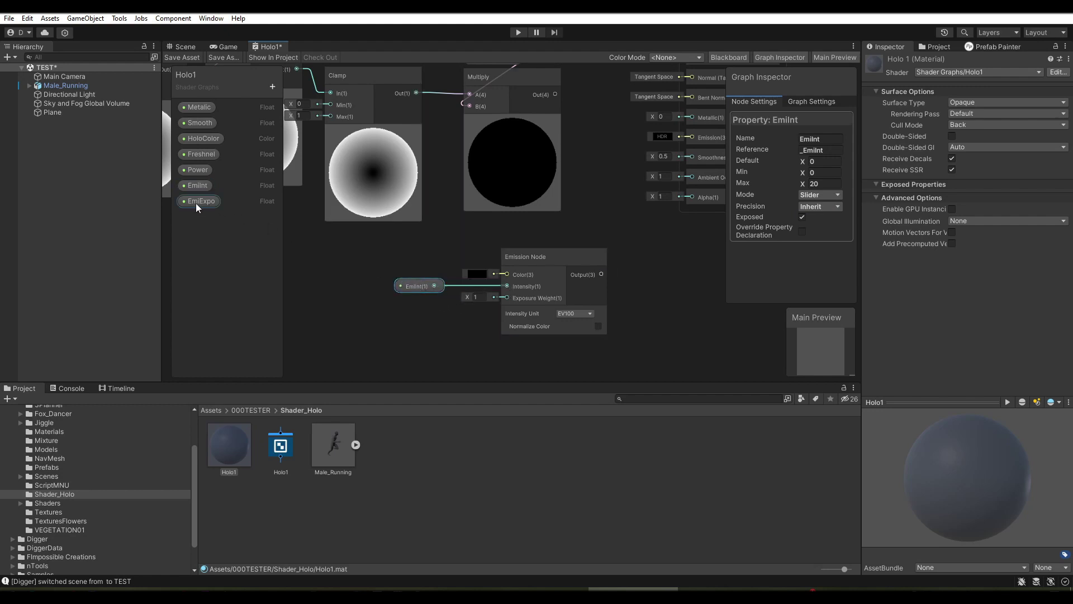
mouse_move(197, 202)
left_mouse_down()
mouse_move(401, 303)
mouse_move(506, 298)
left_mouse_up()
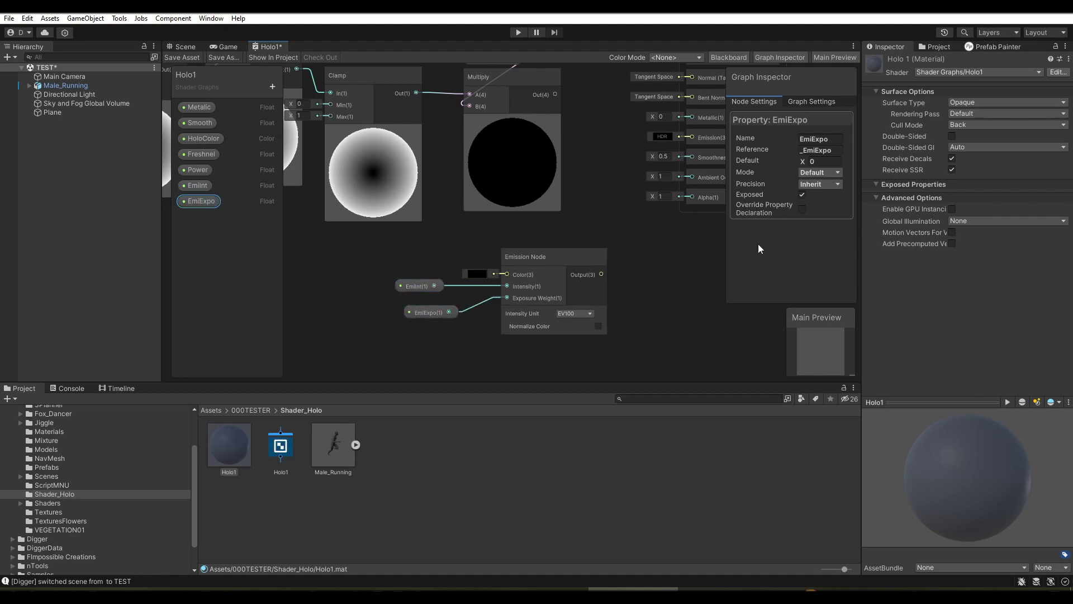
Make EmiExpo a slider, feed Multiply into Emission color, and Emission into Fragment Emission
left_click(809, 173)
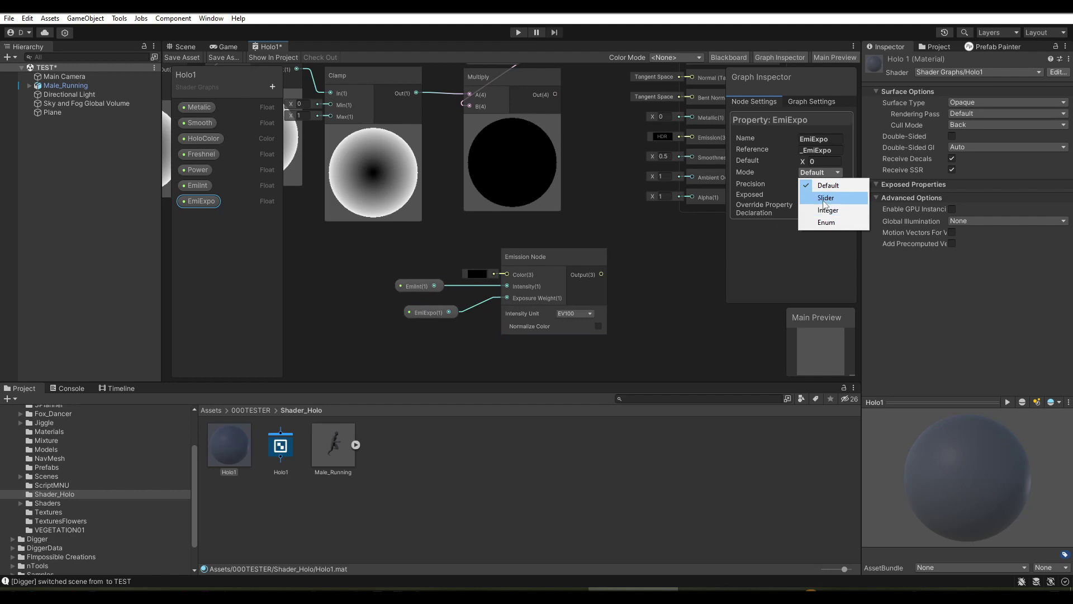
left_click(817, 195)
scroll(559, 216, "down", 2)
middle_click_drag(559, 216, 529, 246)
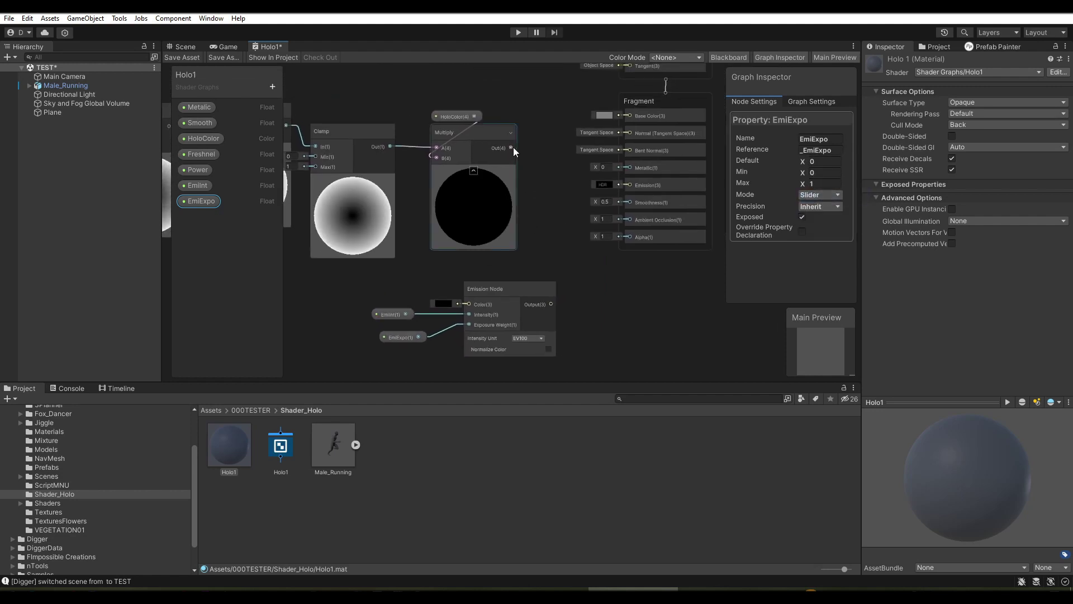
mouse_move(511, 148)
left_mouse_down()
mouse_move(505, 250)
mouse_move(468, 304)
left_mouse_up()
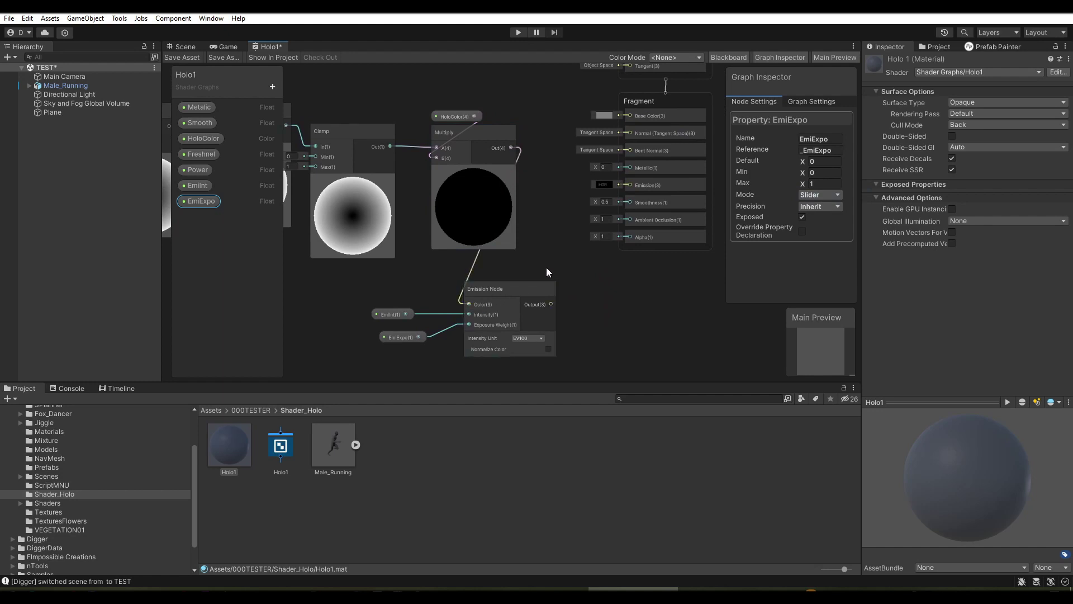
middle_click_drag(546, 268, 518, 254)
left_click_drag(521, 310, 600, 190)
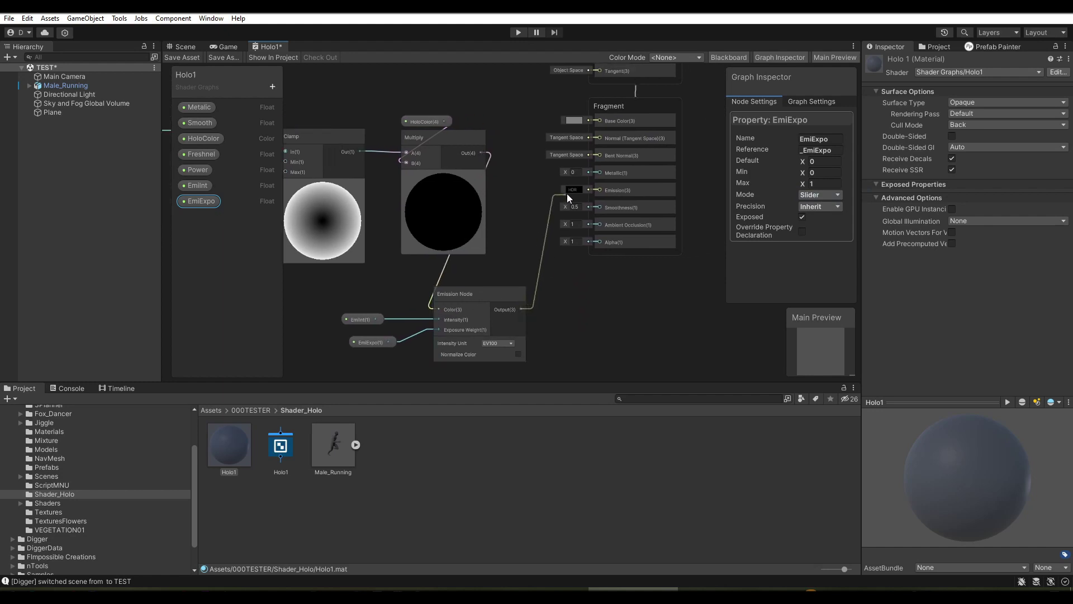
Hide the Clamp node's preview and connect its output to Fragment Alpha
scroll(558, 204, "down", 2)
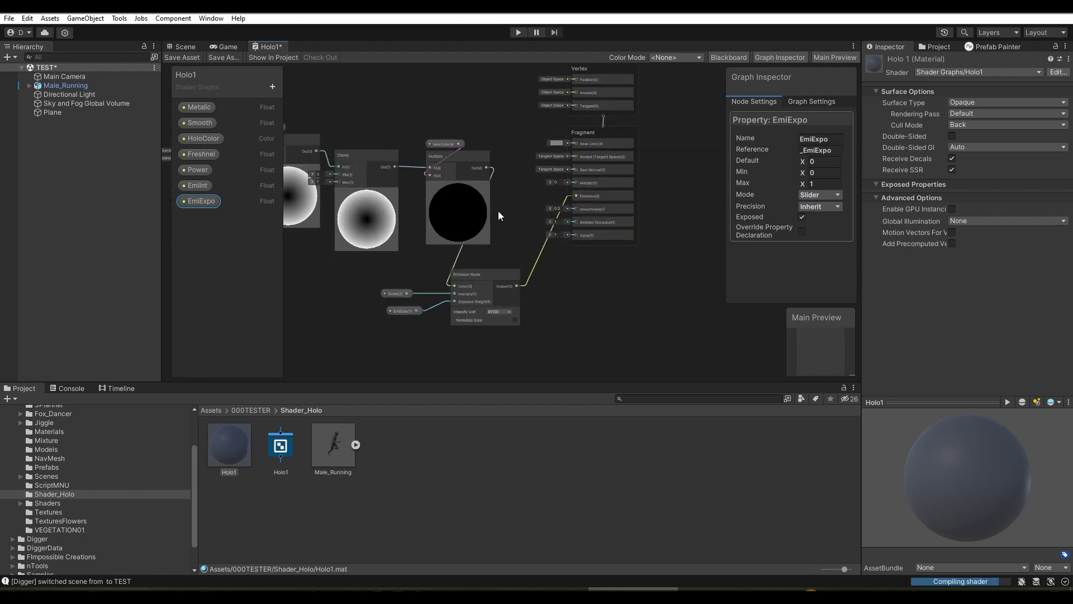
mouse_move(498, 210)
middle_mouse_down()
mouse_move(562, 186)
mouse_move(592, 187)
middle_mouse_up()
left_click(456, 137)
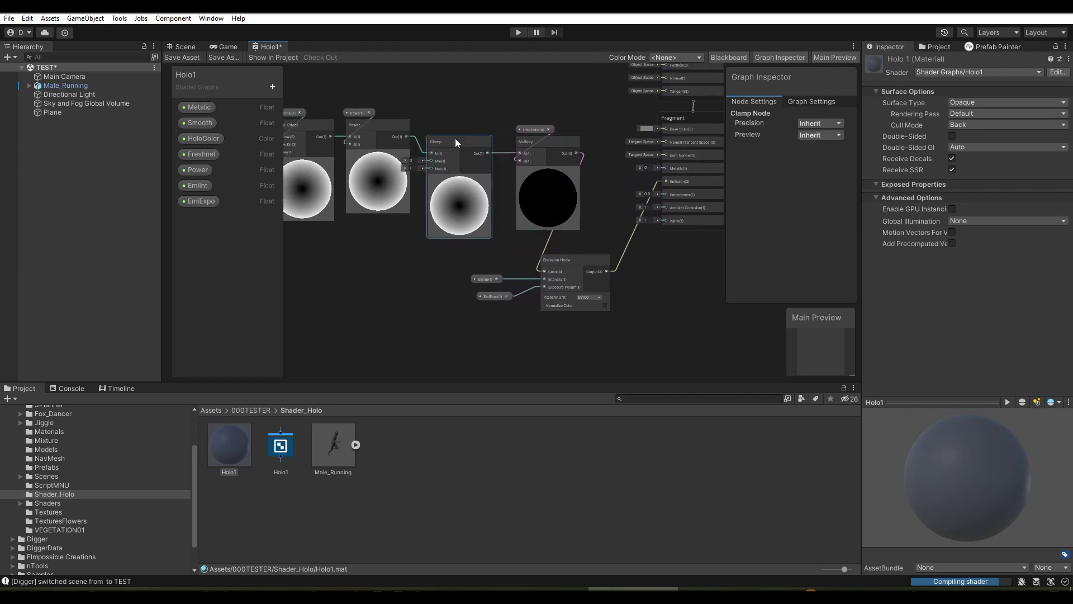
left_click_drag(460, 135, 453, 132)
left_click(461, 168)
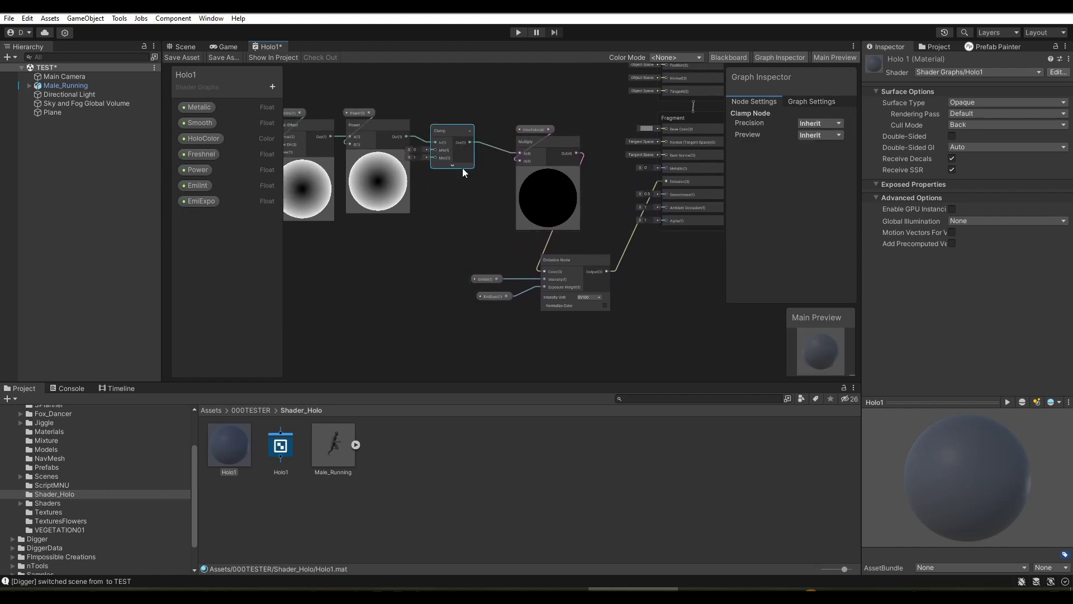
middle_click_drag(478, 163, 411, 162)
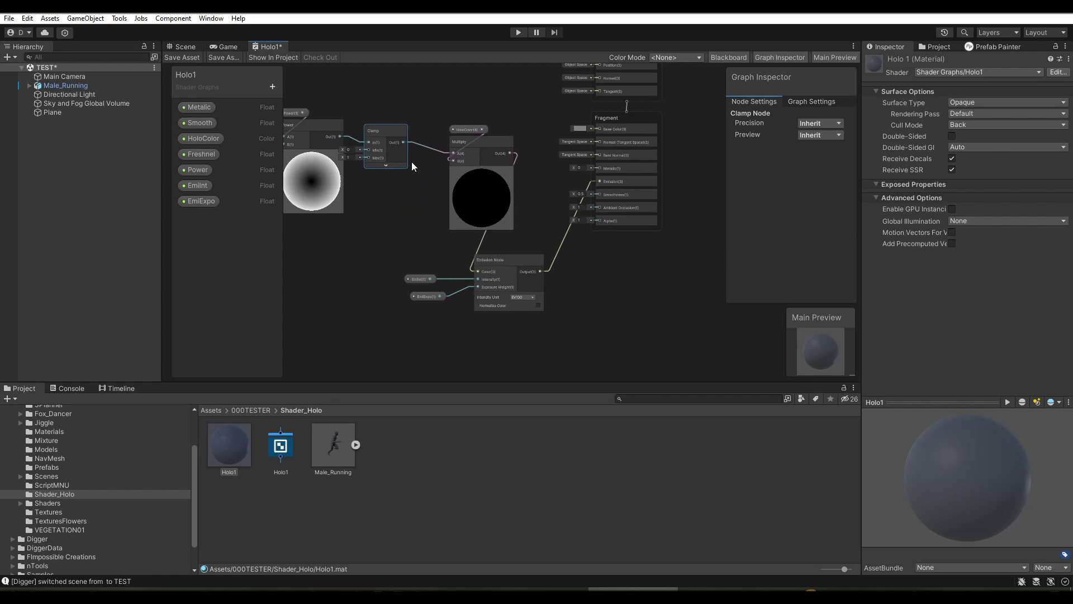
scroll(417, 157, "up", 1)
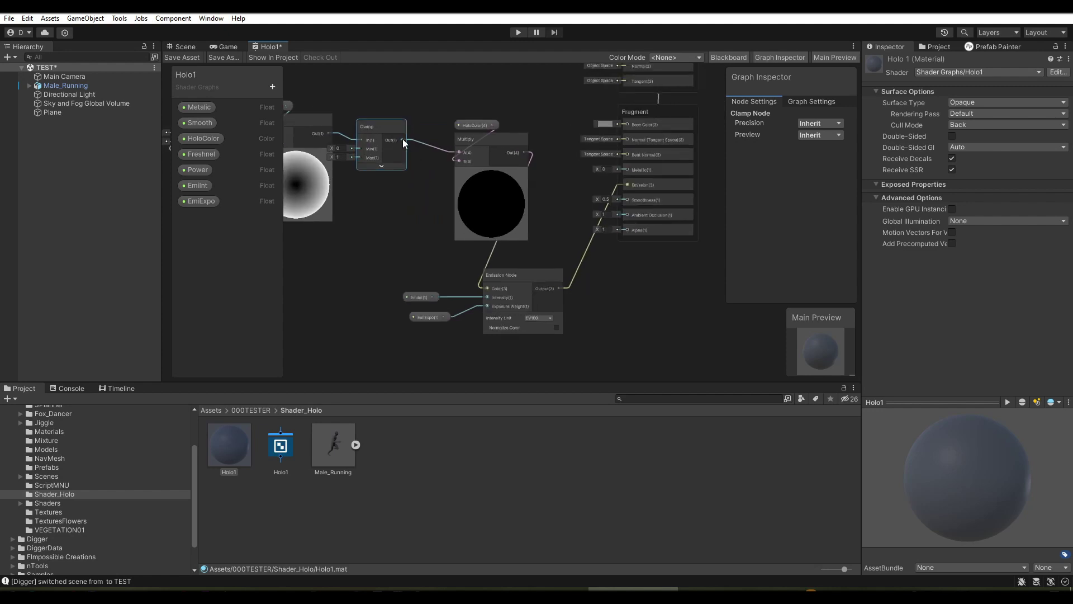
left_click_drag(401, 140, 615, 220)
left_click_drag(615, 219, 626, 229)
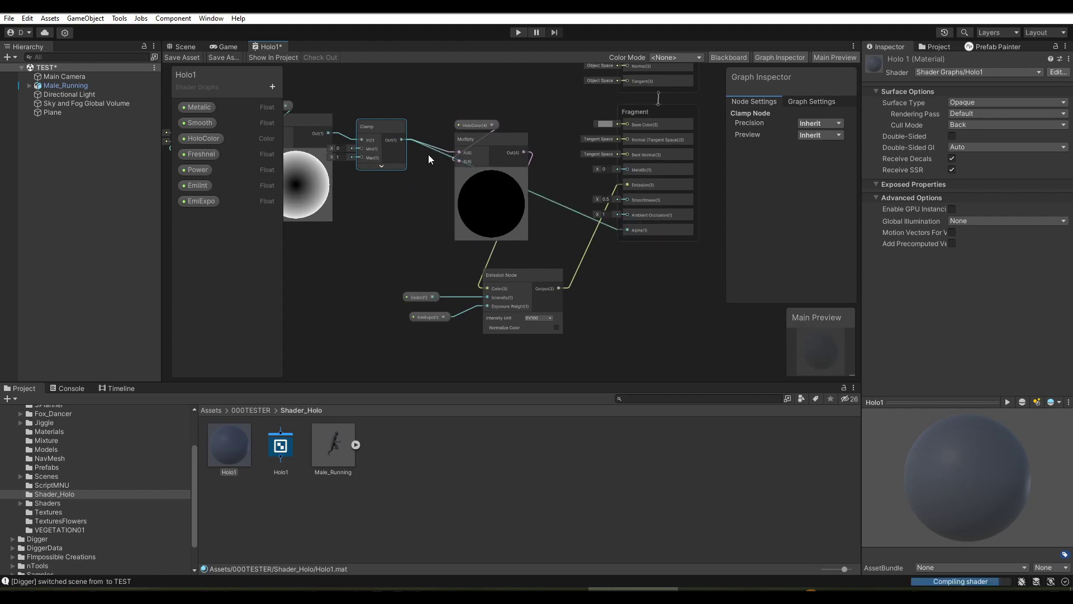
Add a reroute point on the Clamp-to-Alpha wire and connect Multiply to Base Color
scroll(451, 154, "up", 1)
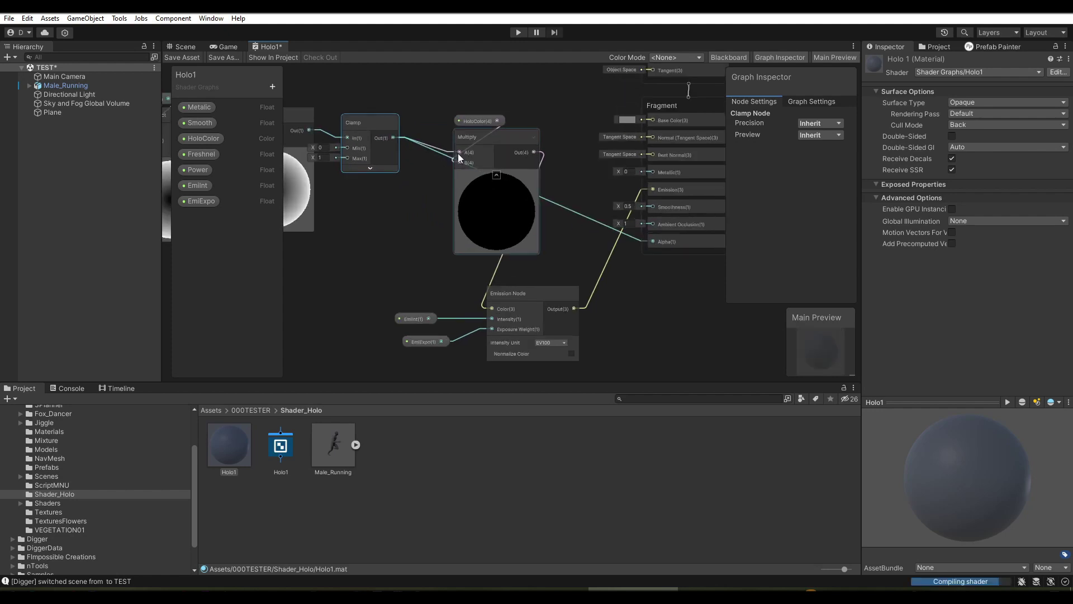
double_click(438, 153)
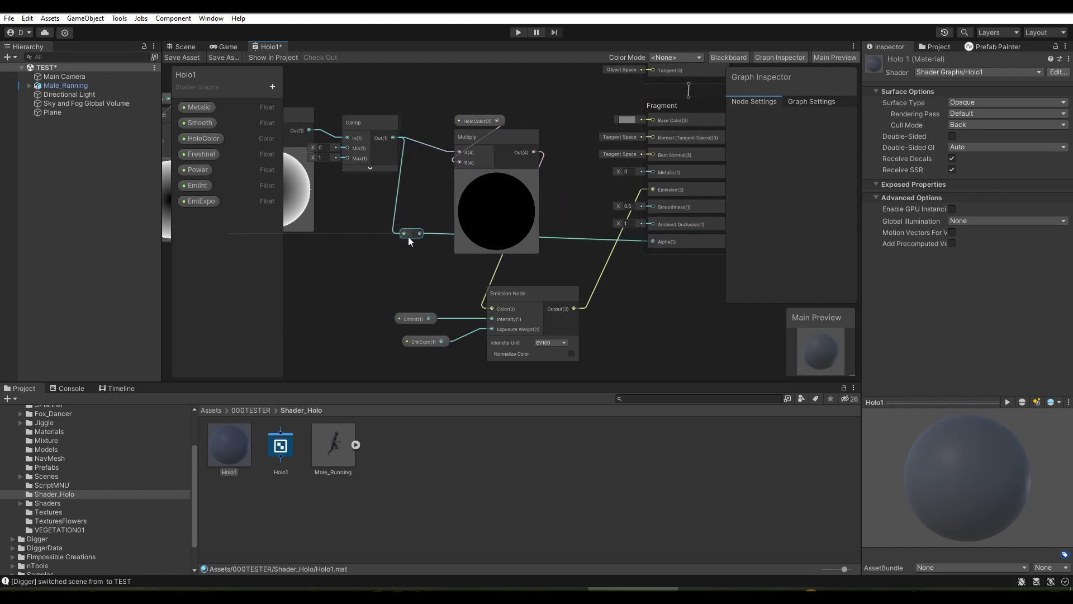
left_click_drag(438, 152, 390, 261)
scroll(497, 214, "down", 1)
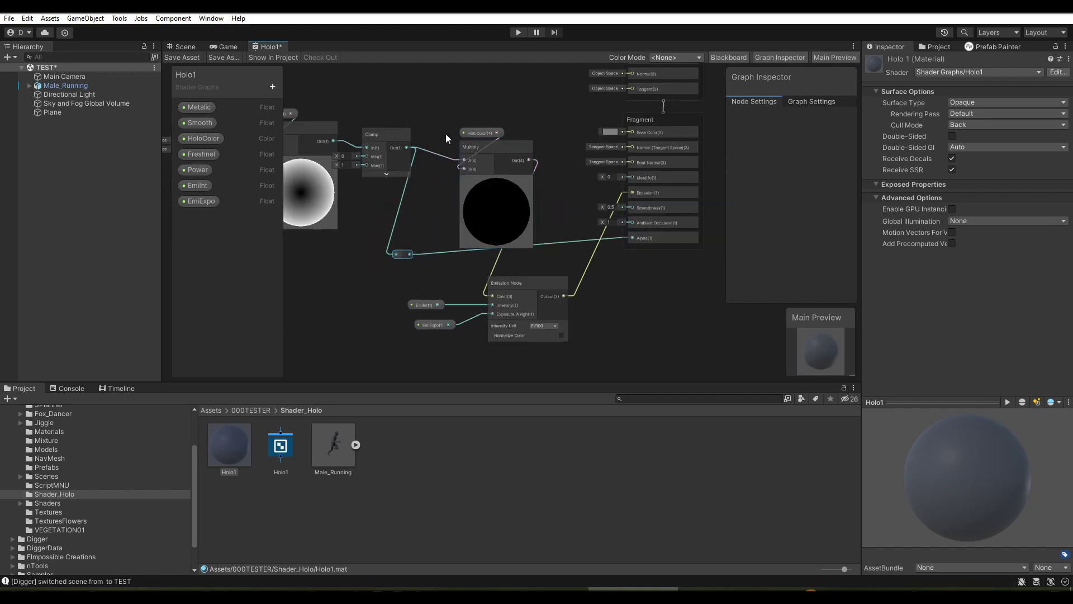
mouse_move(437, 105)
left_mouse_down()
mouse_move(479, 164)
mouse_move(453, 144)
left_mouse_up()
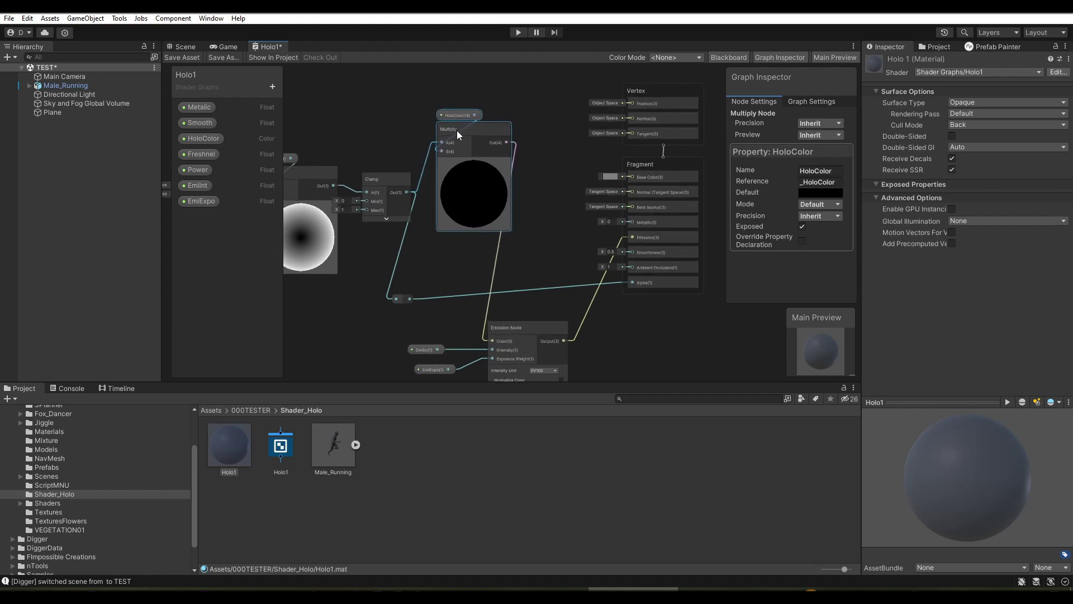
scroll(528, 196, "up", 1)
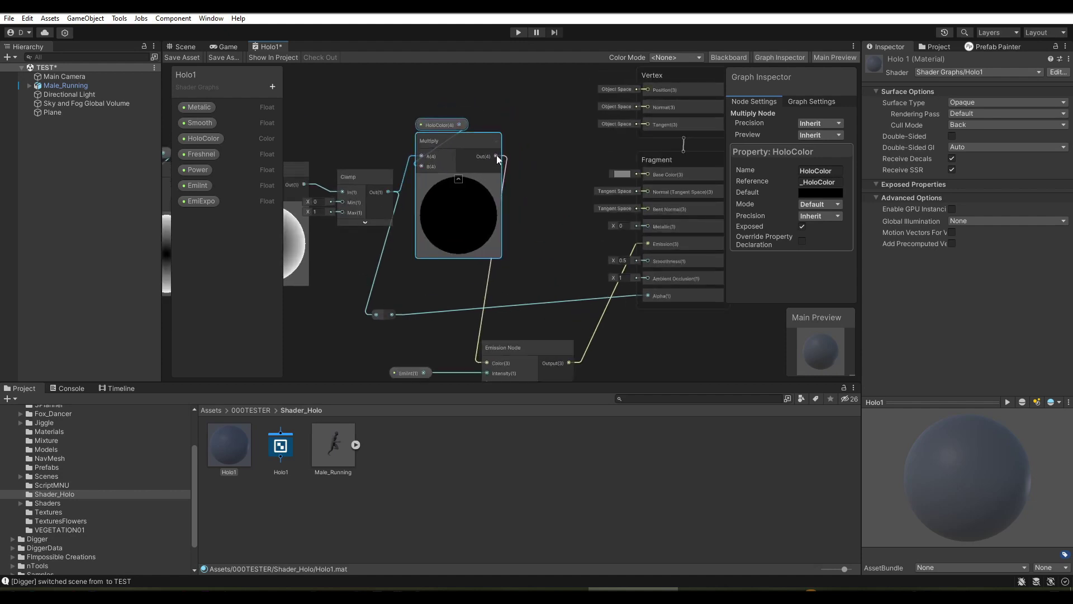
left_click_drag(496, 155, 647, 174)
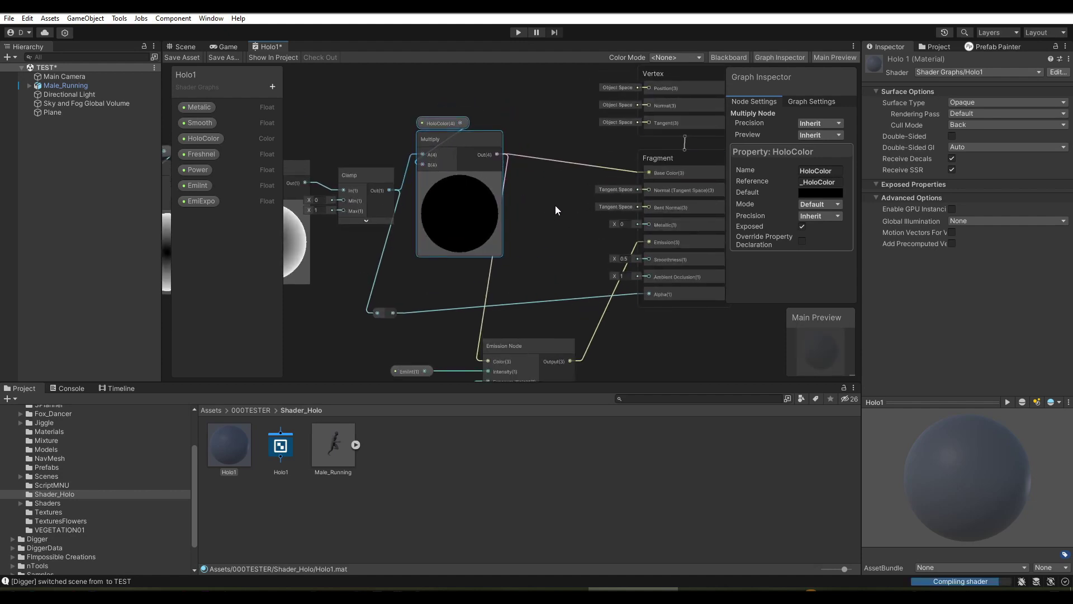
Tuck the EmiInt and EmiExpo nodes below the Emission Node and maximize the graph
middle_click_drag(555, 210, 568, 148)
scroll(545, 191, "down", 2)
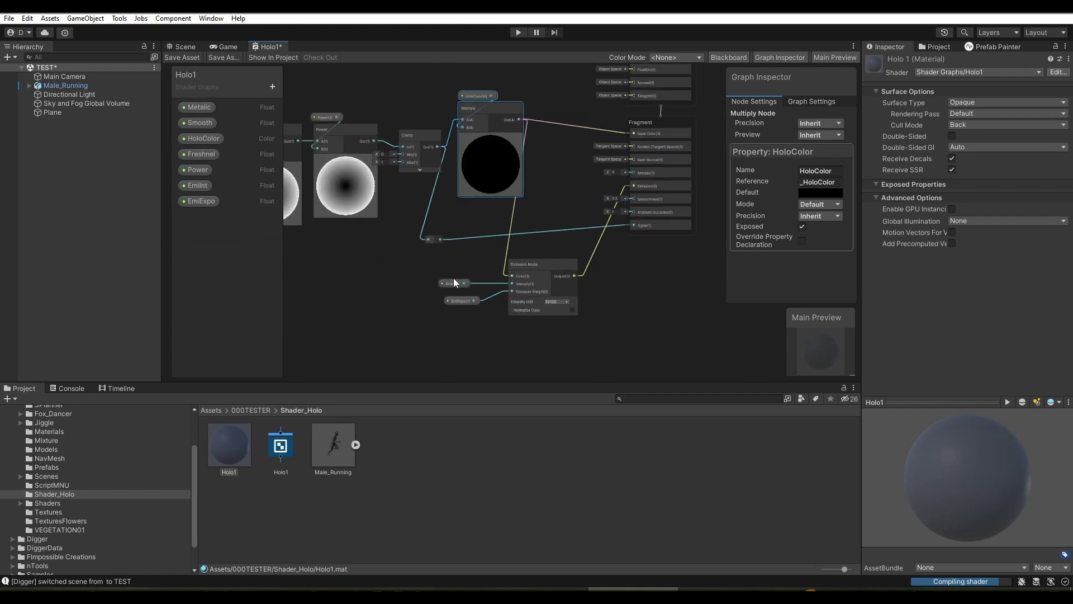
left_click_drag(459, 302, 453, 296)
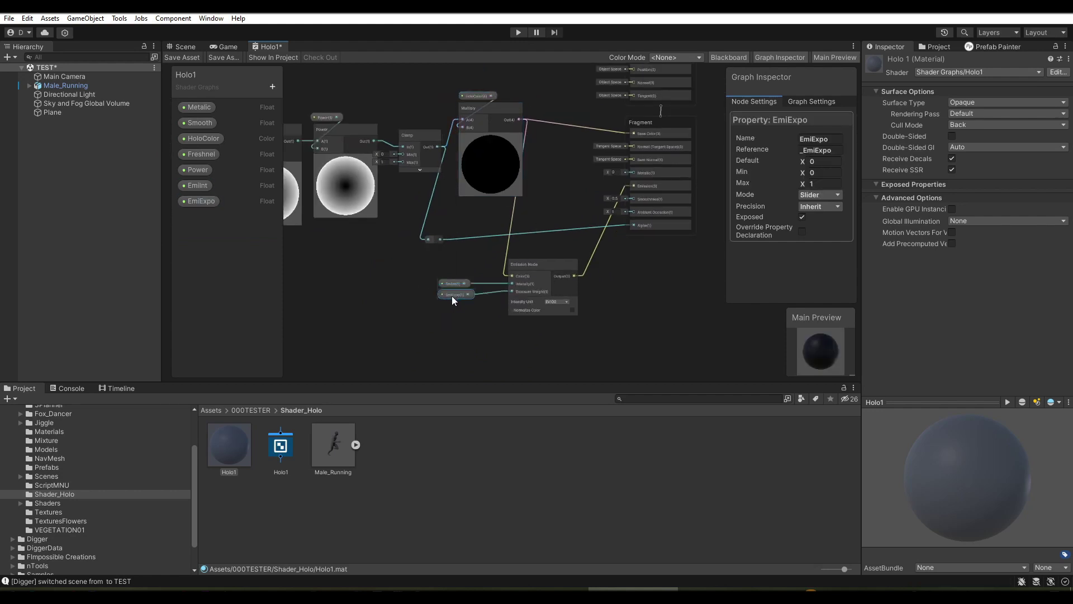
left_click(432, 282)
left_click_drag(469, 319, 530, 290)
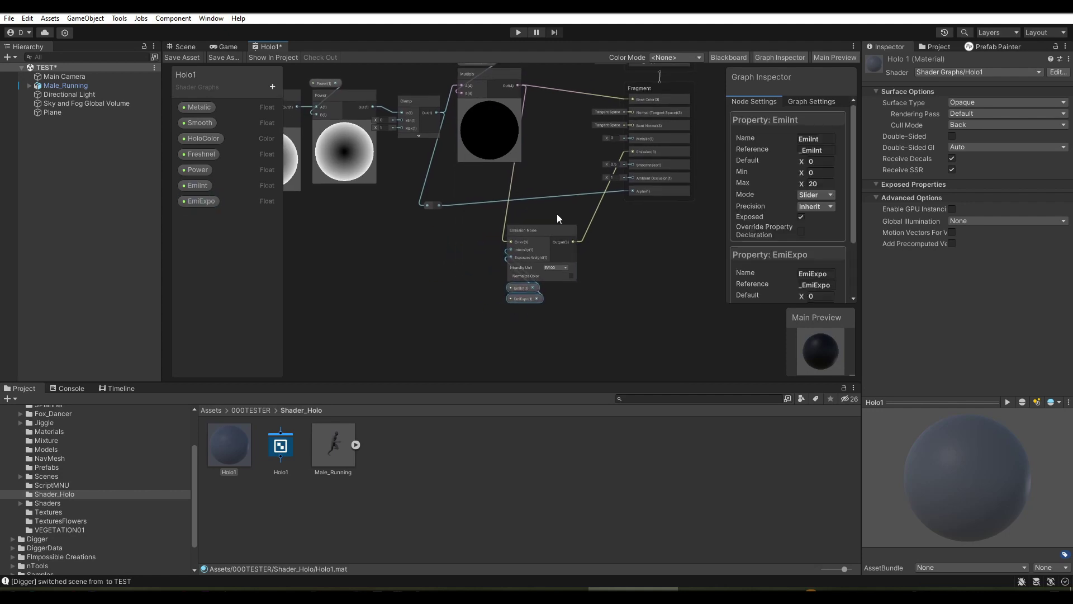
middle_click_drag(557, 214, 548, 281)
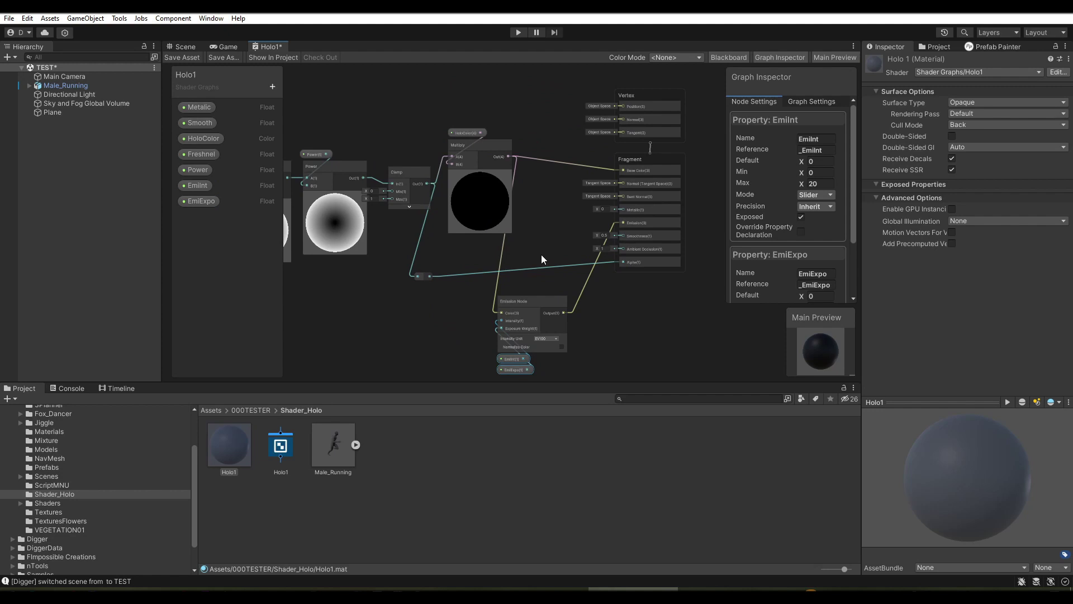
key("shift+space")
Compact the Clamp and Multiply nodes and align them in a row with Power
middle_click_drag(400, 237, 589, 289)
scroll(531, 267, "up", 2)
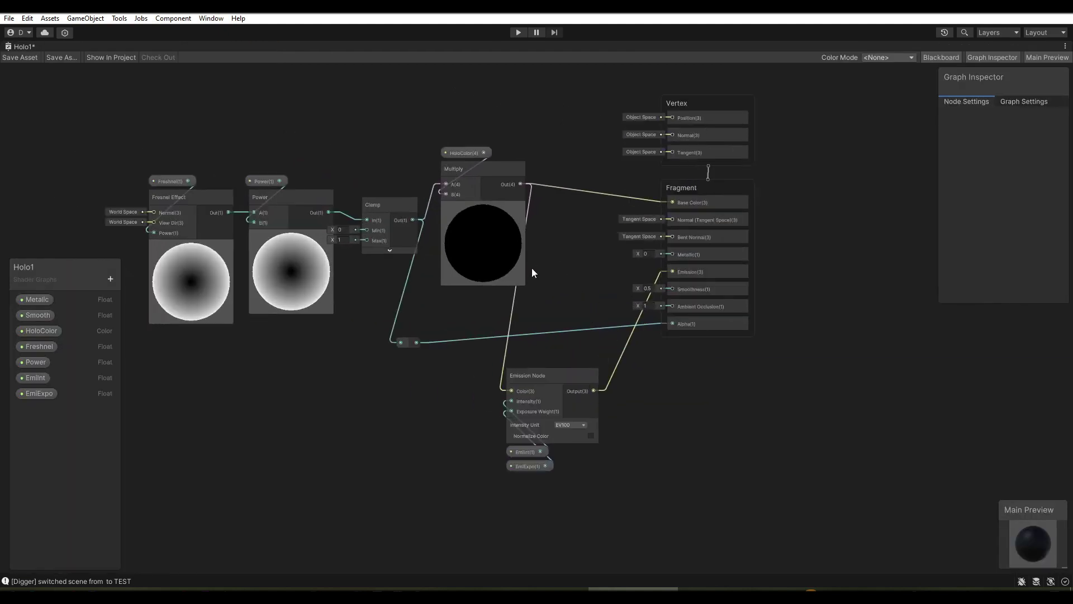
middle_click_drag(435, 264, 525, 270)
scroll(488, 246, "up", 1)
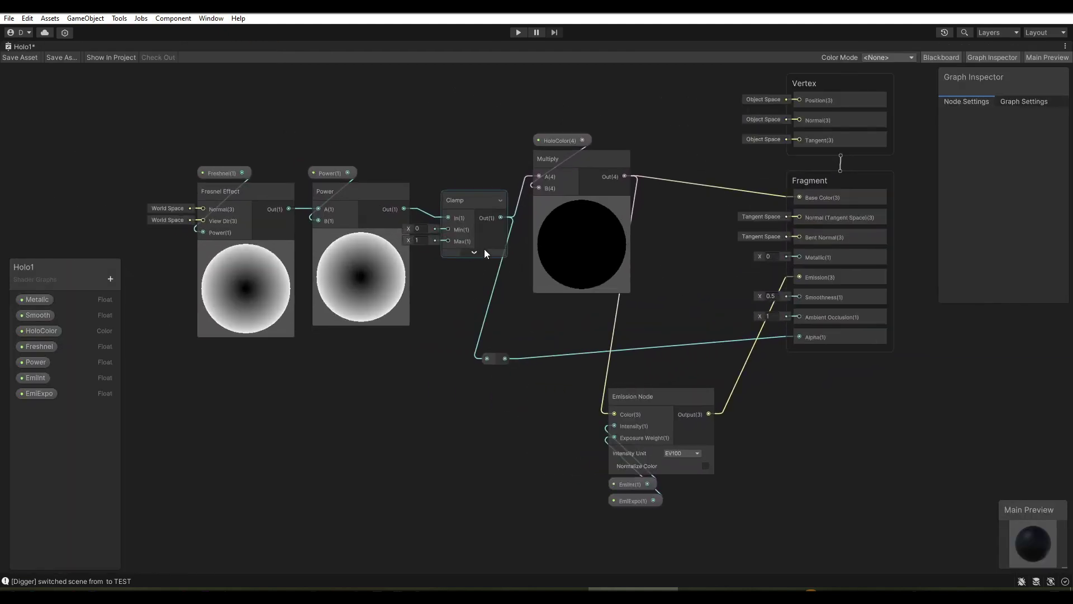
left_click(474, 253)
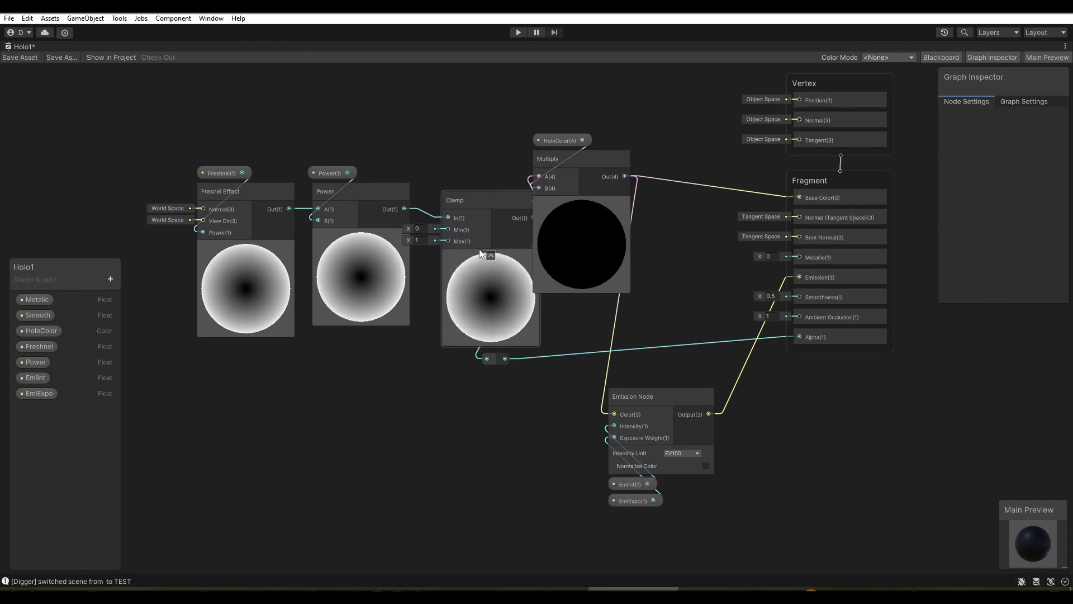
left_click(485, 256)
left_click(490, 255)
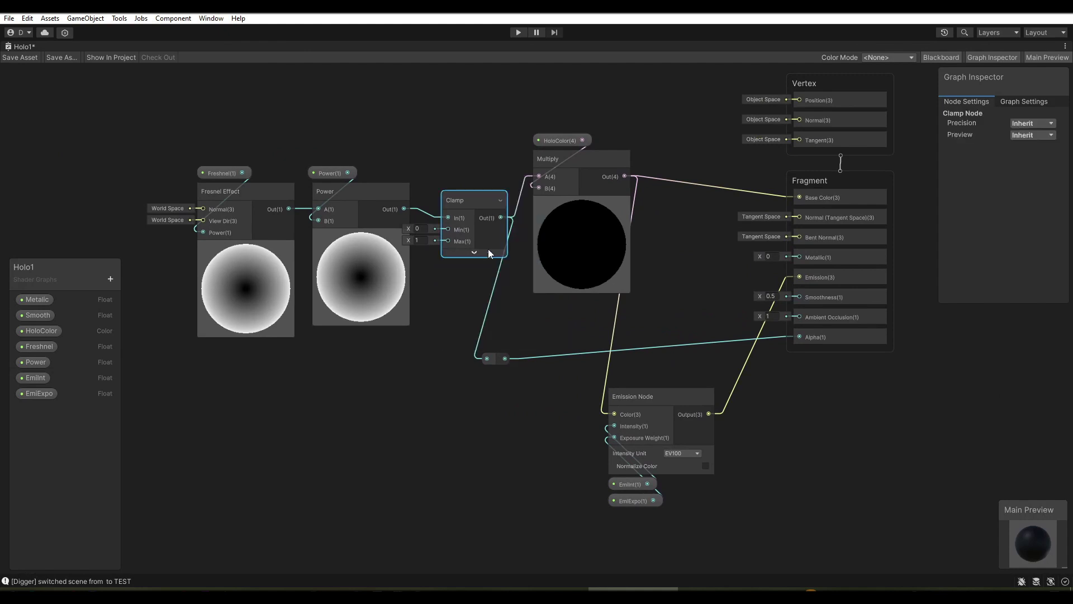
left_click(500, 201)
left_click_drag(463, 198, 449, 189)
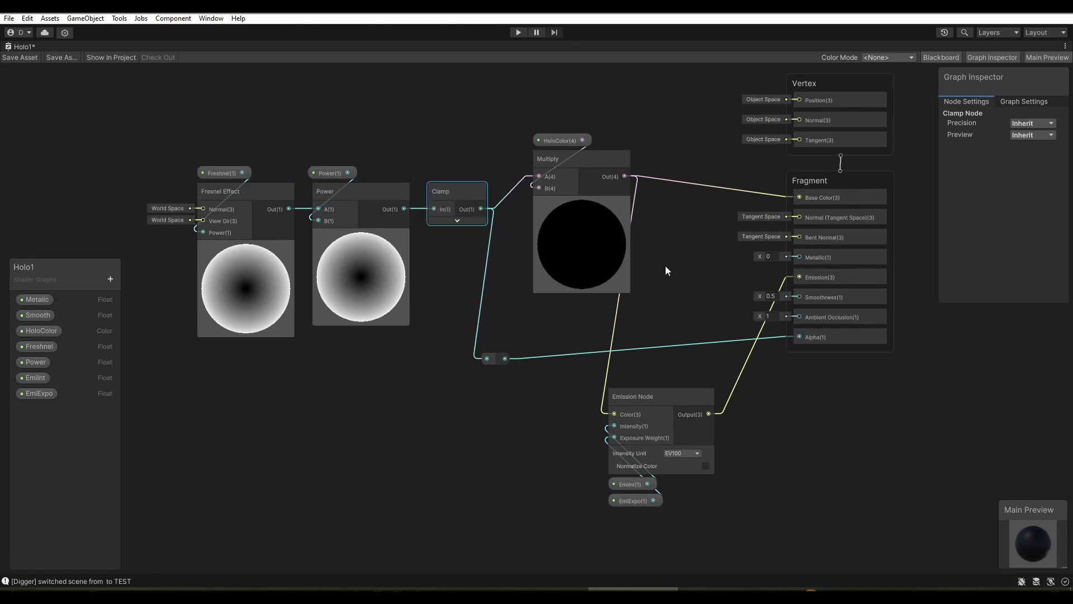
middle_click_drag(665, 270, 624, 266)
left_click(546, 201)
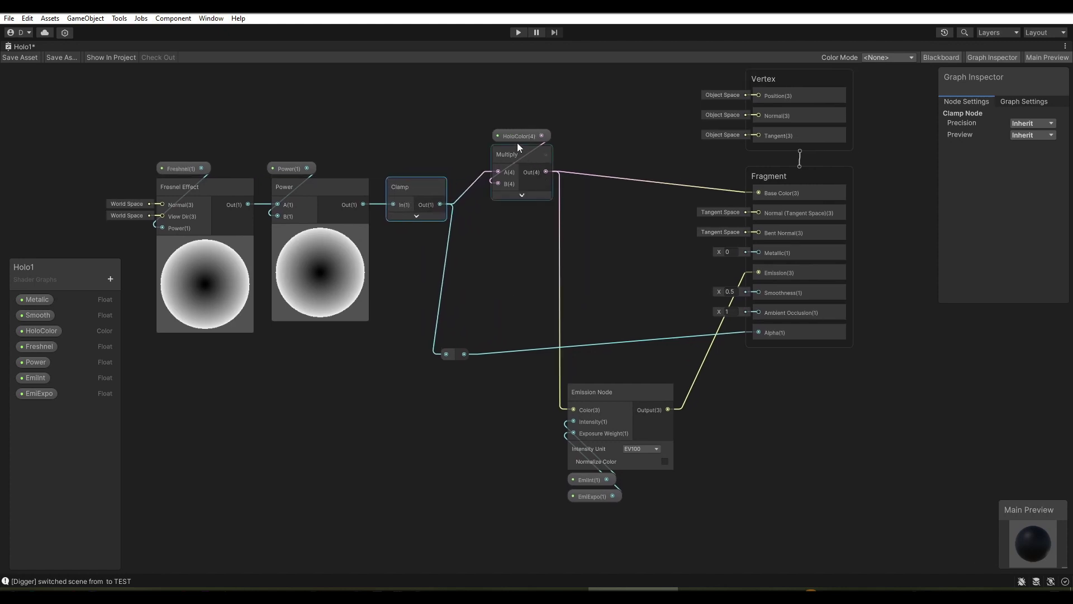
left_click_drag(518, 144, 499, 186)
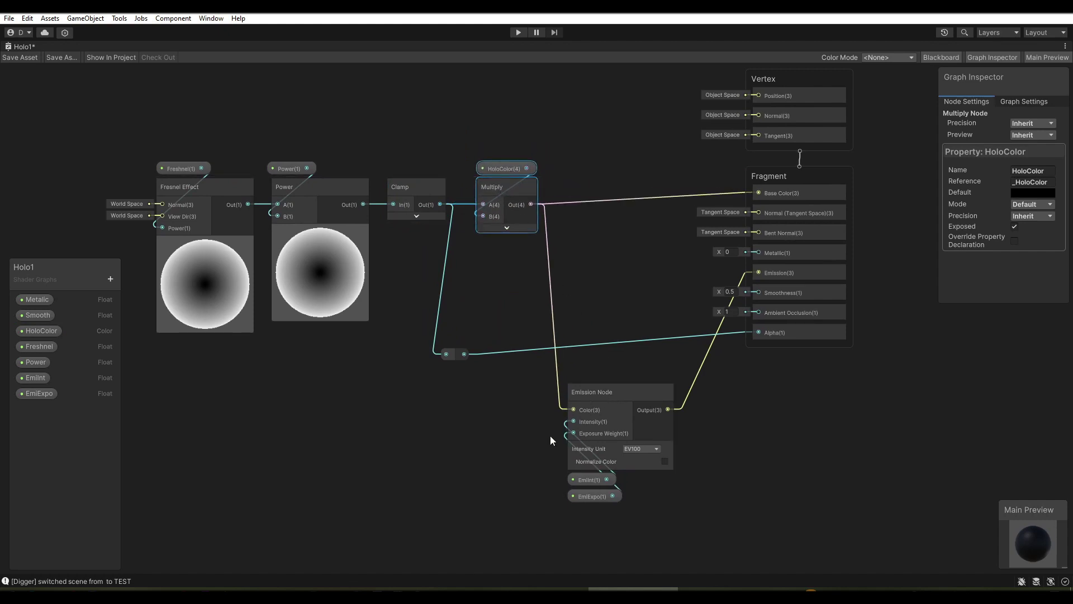
Move the Emission group up beside Multiply and add a second reroute on the Alpha wire
left_click_drag(550, 435, 605, 498)
left_click_drag(605, 386, 593, 222)
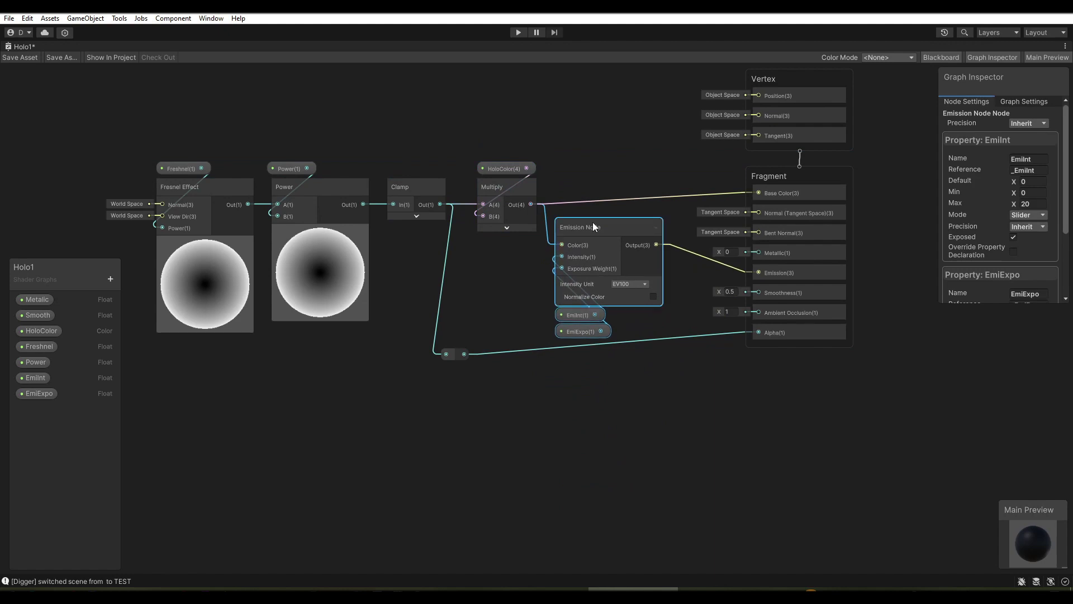
double_click(675, 339)
left_click_drag(676, 338, 703, 354)
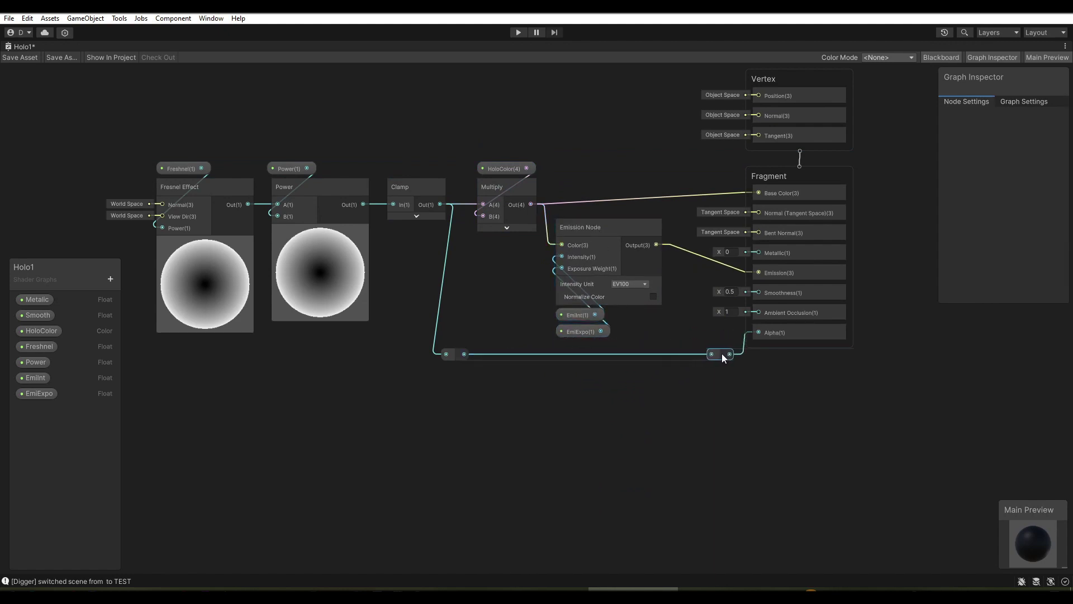
Save the Holo1 shader graph asset
scroll(628, 303, "down", 1)
scroll(545, 310, "up", 1)
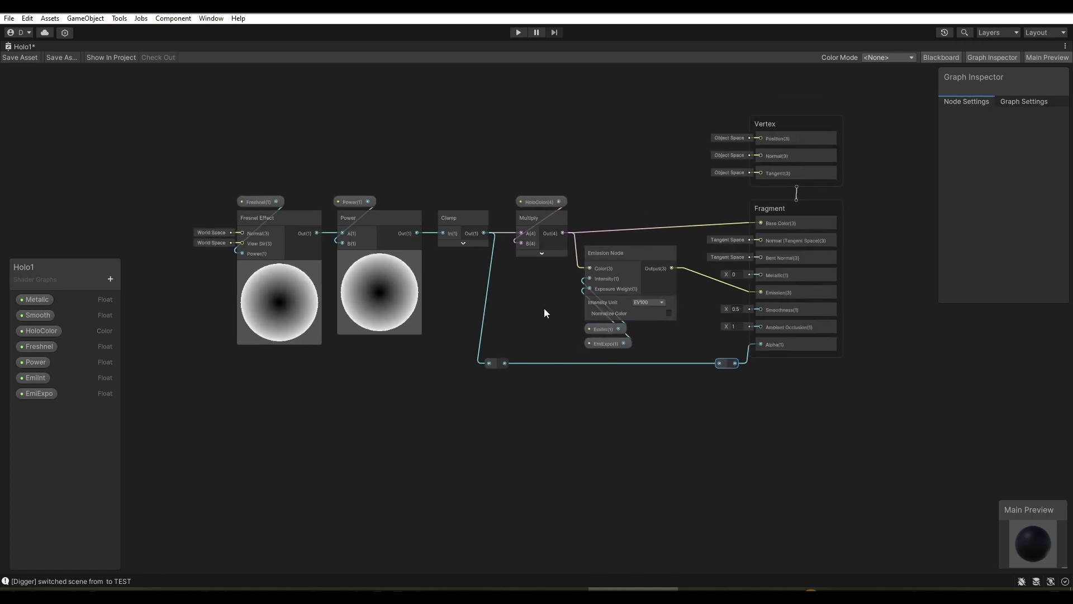
scroll(545, 310, "up", 1)
scroll(546, 310, "up", 1)
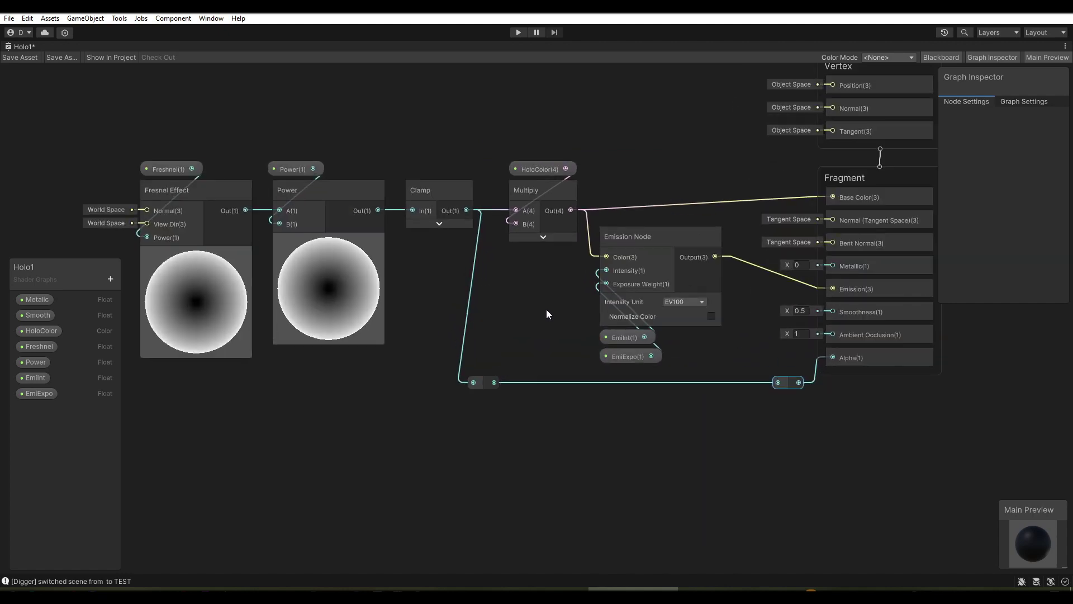
left_click(20, 57)
mouse_move(527, 111)
middle_mouse_down()
mouse_move(530, 147)
mouse_move(535, 139)
middle_mouse_up()
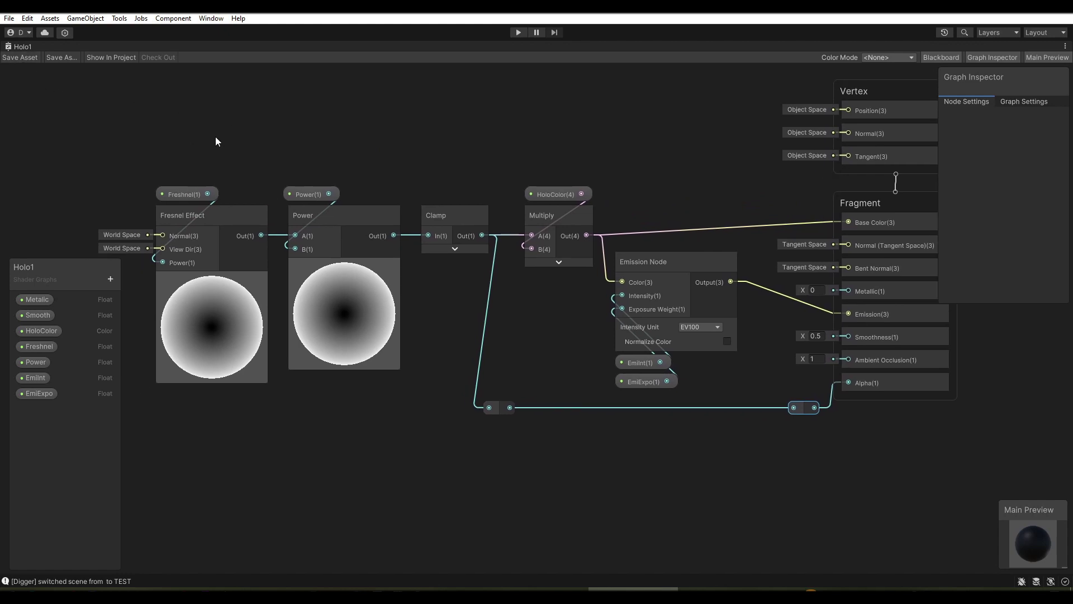
Back in the Scene view, tint HoloColor yellow and set Freshnel 1.13, Power 1.2
key("shift+space")
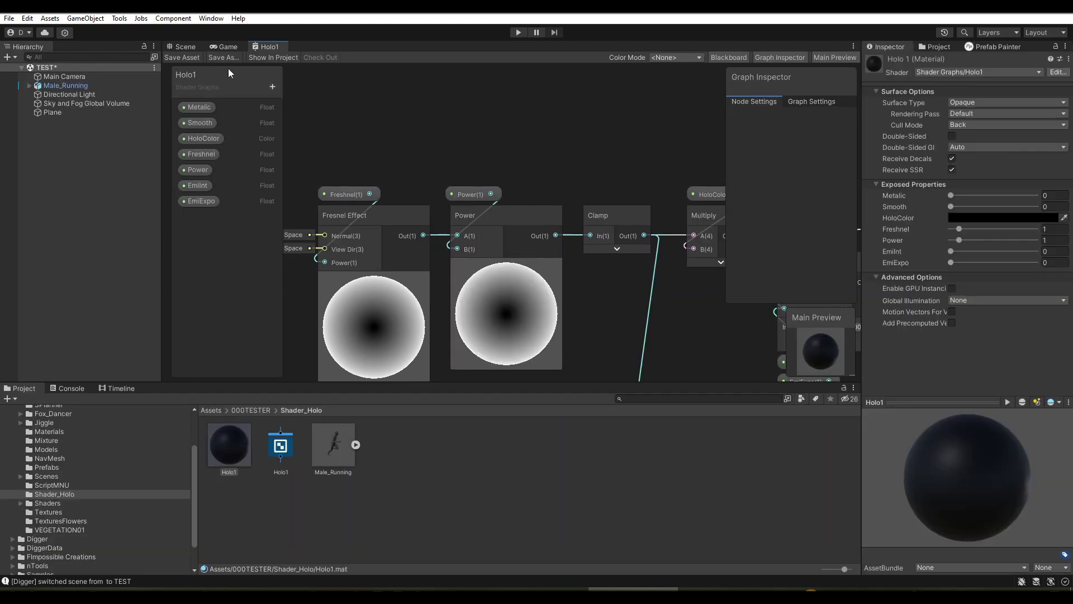
left_click(185, 48)
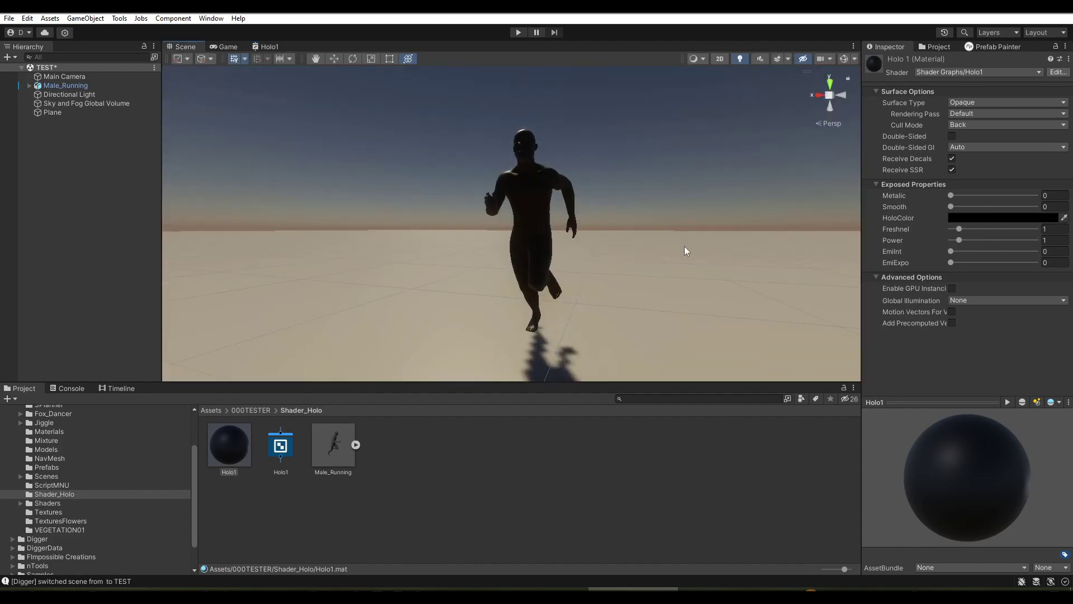
left_click(973, 219)
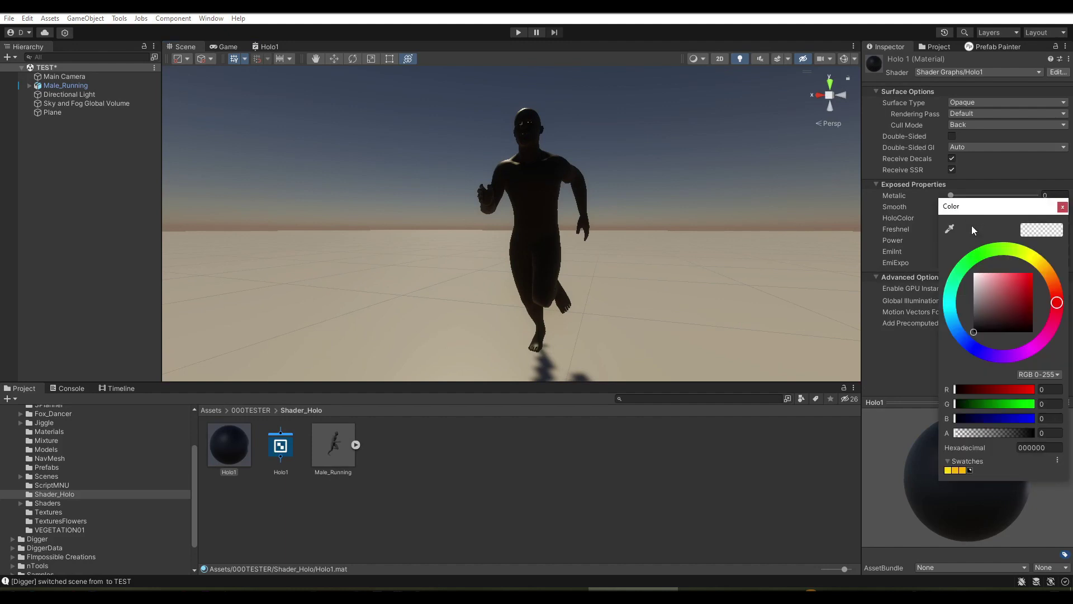
left_click_drag(1008, 279, 1042, 260)
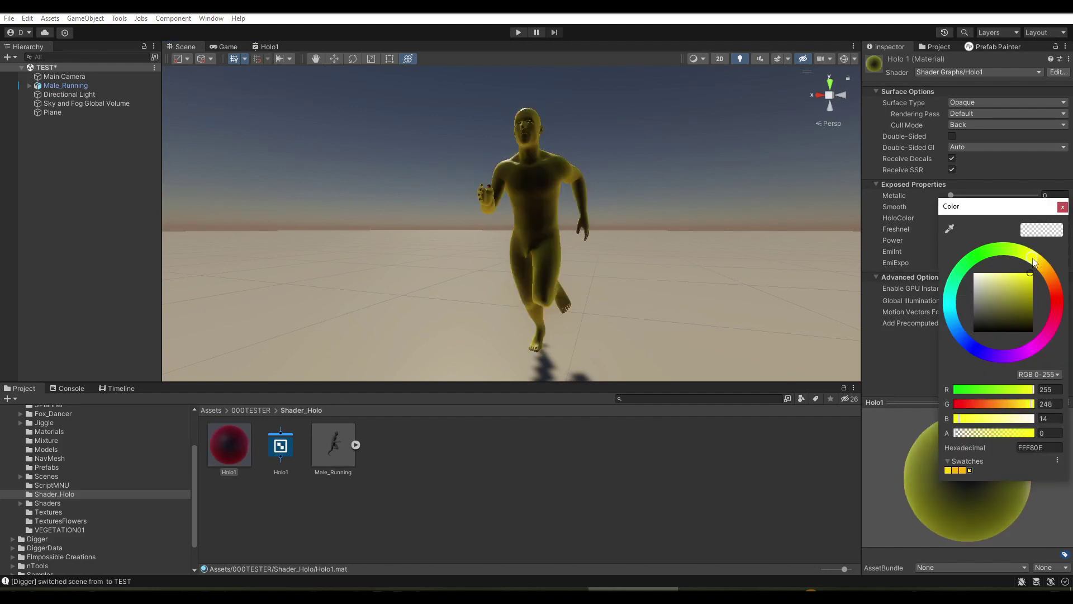
left_click(686, 297)
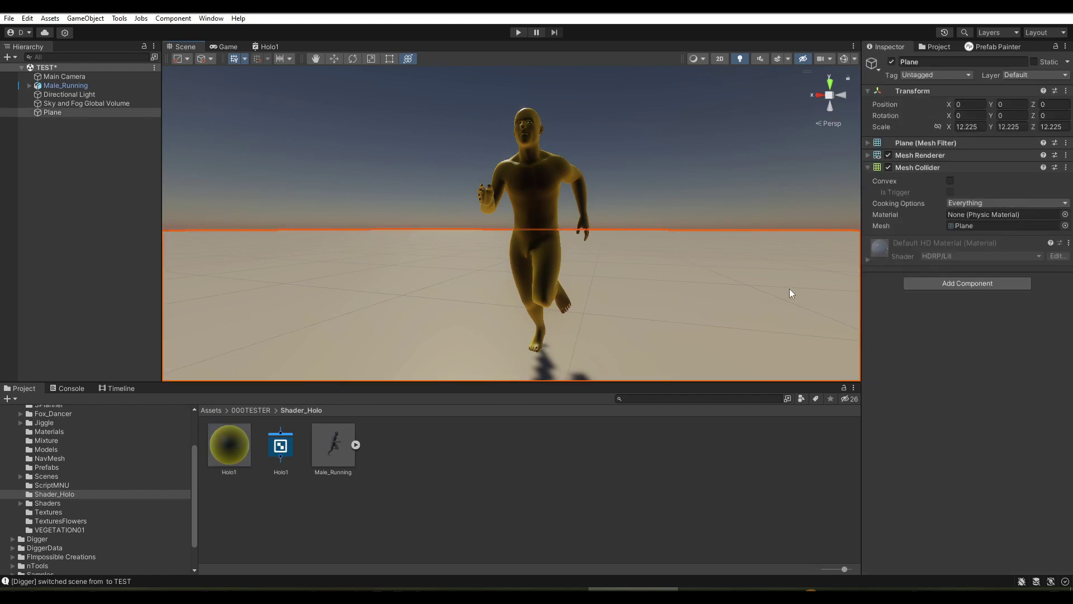
left_click(244, 450)
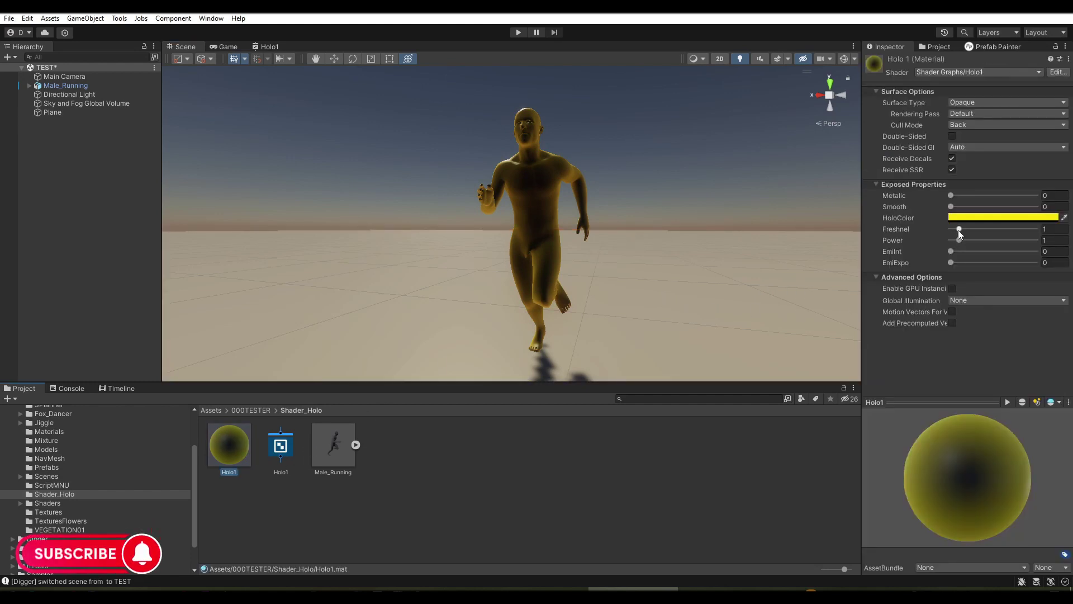
mouse_move(959, 230)
left_mouse_down()
mouse_move(943, 250)
mouse_move(1027, 252)
mouse_move(960, 254)
left_mouse_up()
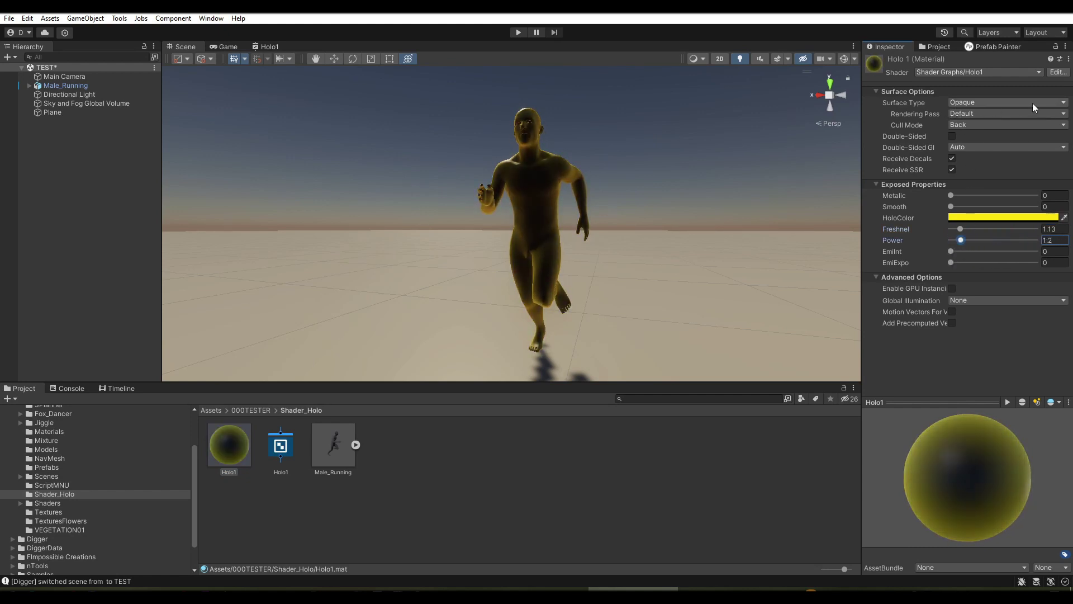
Make Holo1 Transparent with Freshnel 0.84, Power 0.7, and light-blue HoloColor 0DBAFF
left_click(990, 104)
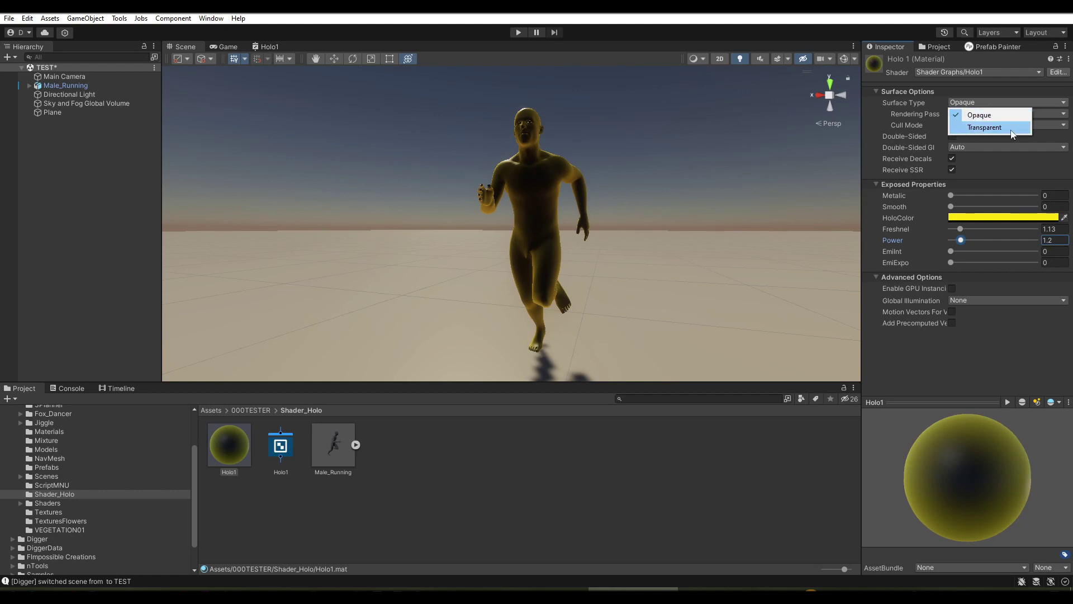
left_click(979, 128)
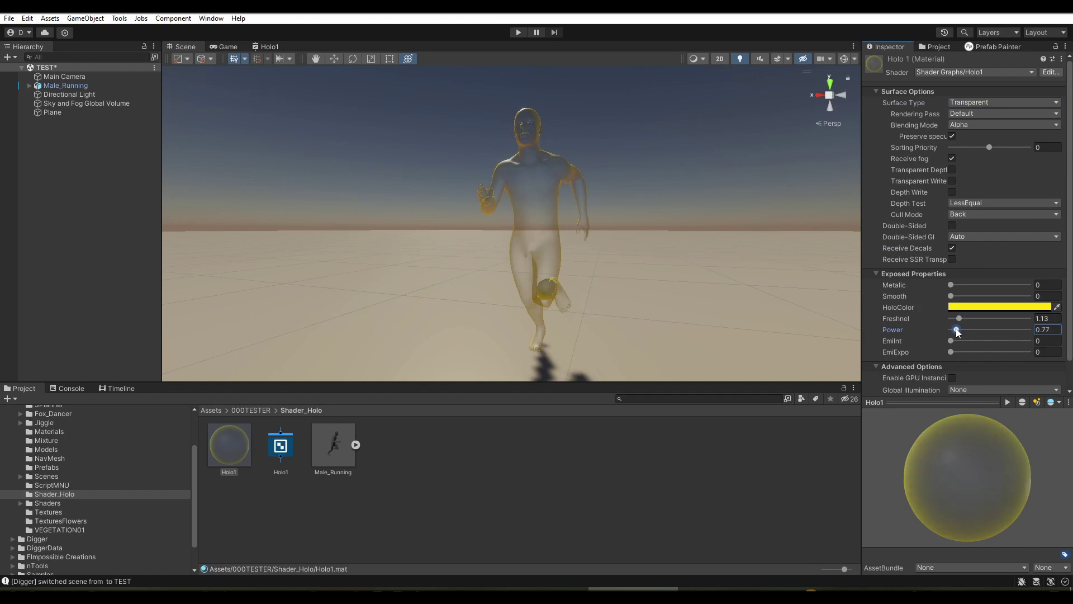
left_click_drag(960, 318, 957, 319)
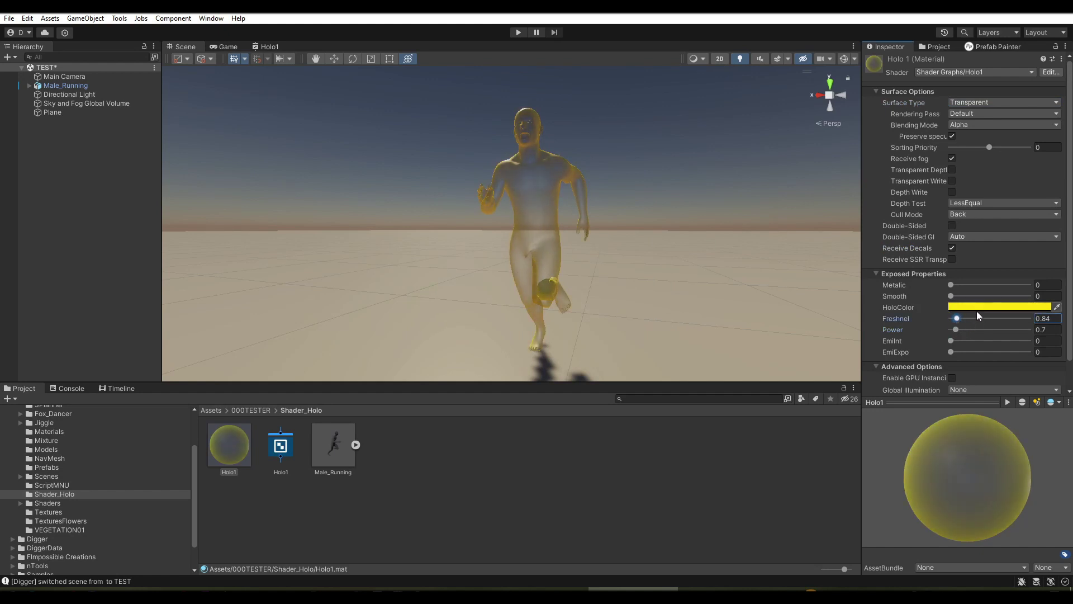
left_click(998, 307)
mouse_move(1036, 362)
left_mouse_down()
mouse_move(979, 429)
mouse_move(955, 410)
left_mouse_up()
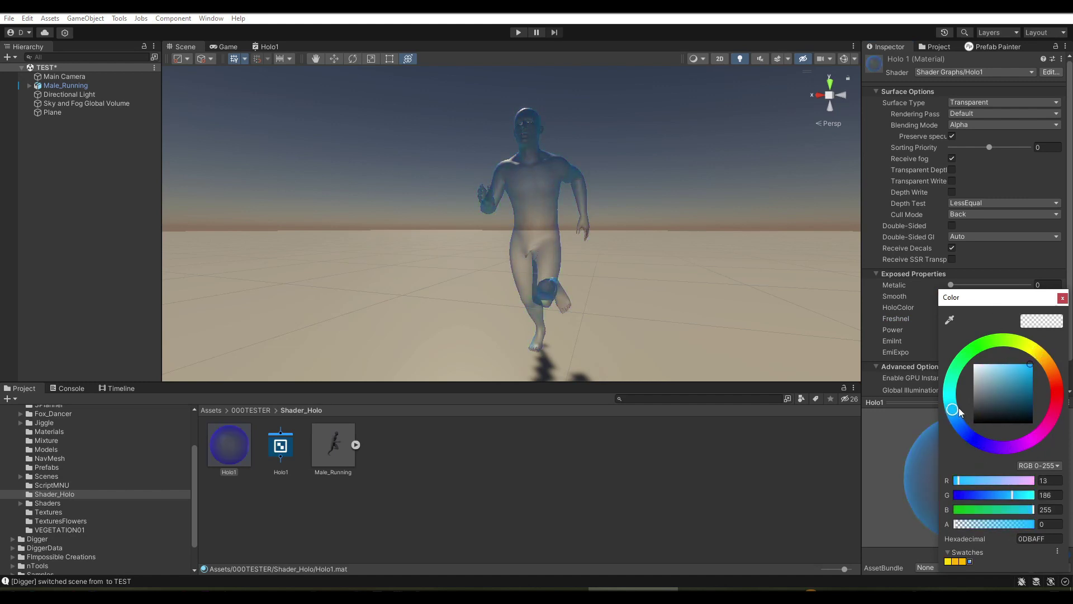
Keep the light-blue colour and set EmiInt to 5.2 for a soft glow
left_click(642, 305)
mouse_move(645, 329)
left_mouse_down("alt")
mouse_move(561, 339)
mouse_move(826, 392)
left_mouse_up("alt")
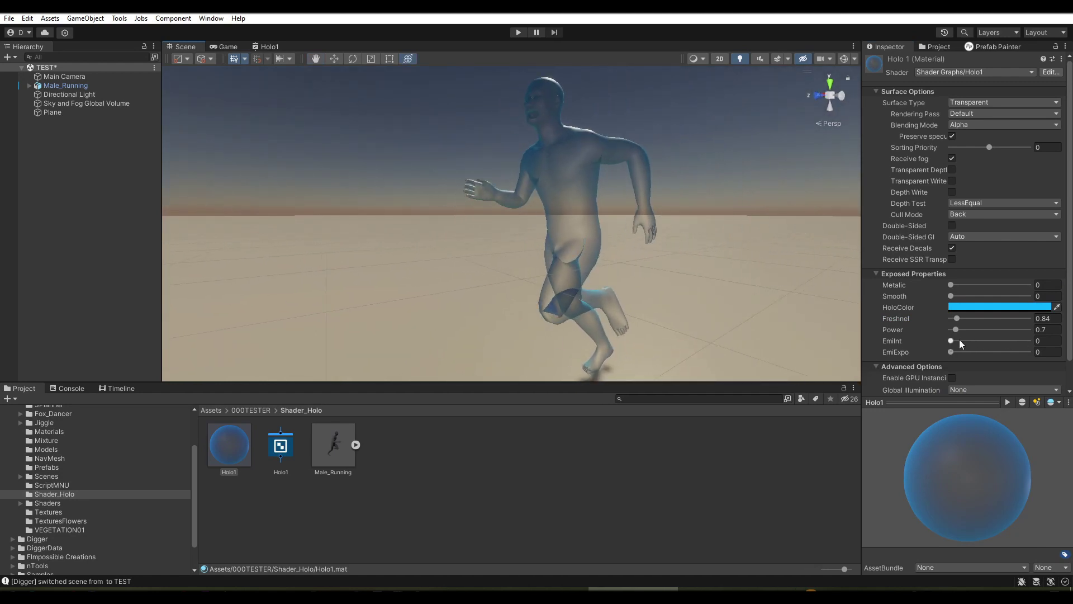
mouse_move(951, 341)
left_mouse_down()
mouse_move(994, 352)
mouse_move(979, 353)
mouse_move(983, 369)
mouse_move(907, 375)
left_mouse_up()
left_click_drag(976, 341, 972, 342)
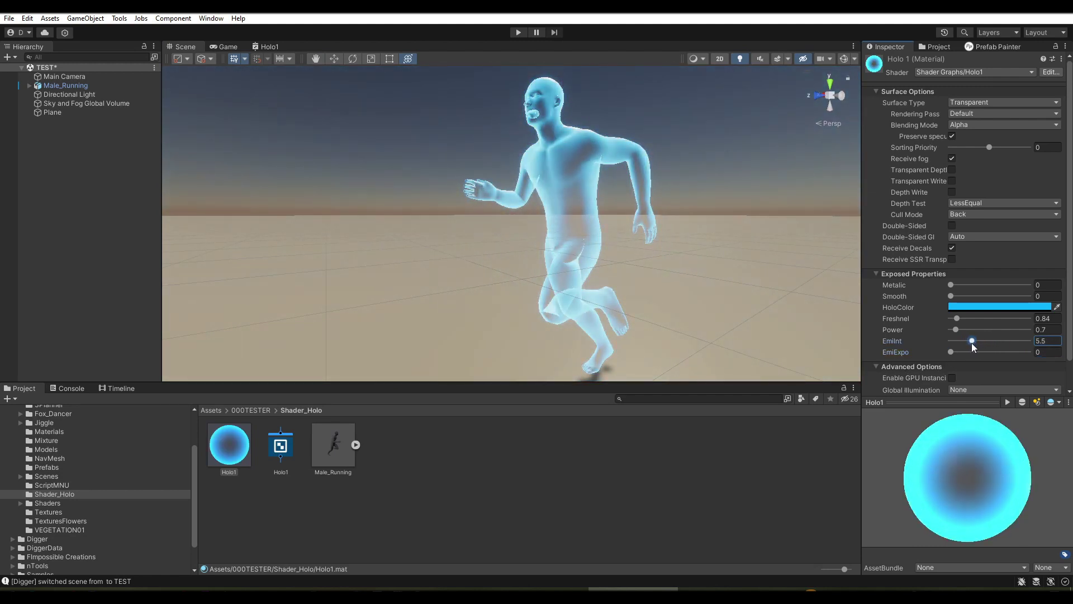
left_click_drag(691, 282, 711, 305, "alt")
middle_click_drag(711, 304, 687, 297)
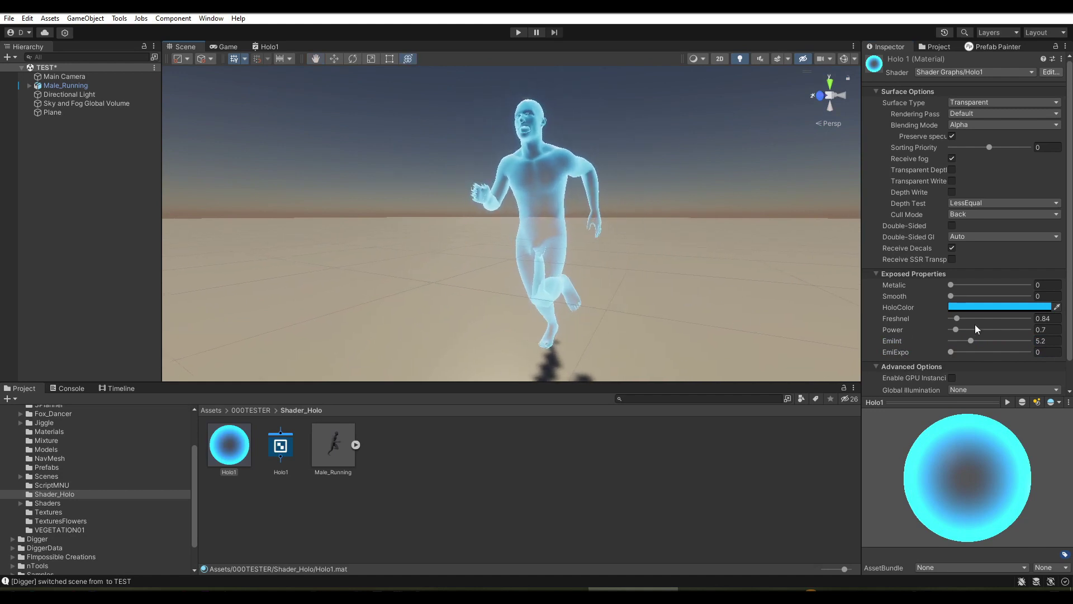
left_click(980, 307)
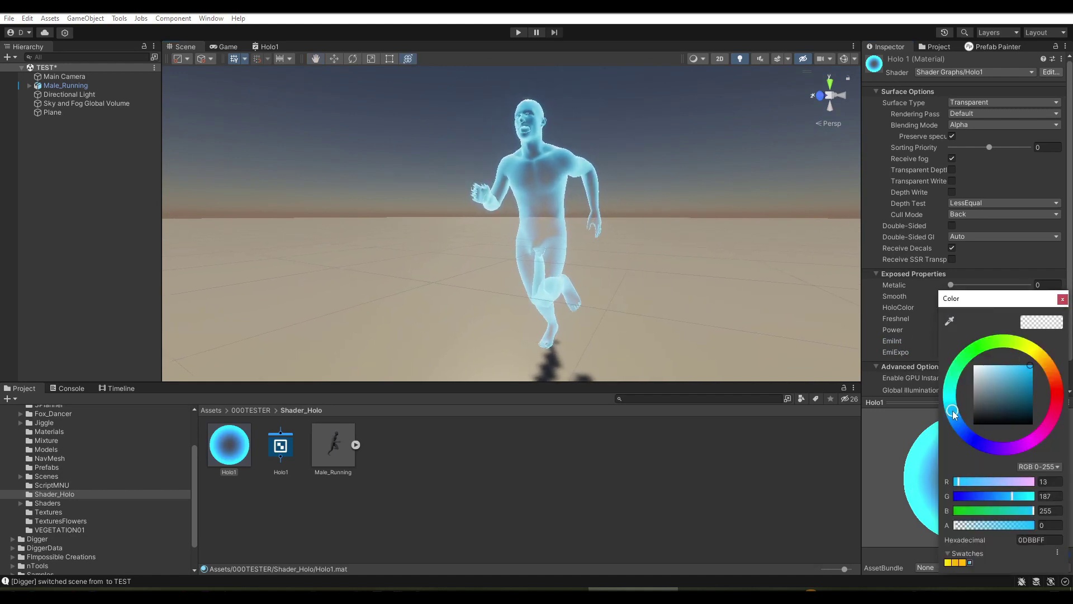
Shift HoloColor toward yellow, retune the Freshnel rim, and save the scene
mouse_move(954, 414)
left_mouse_down()
mouse_move(1053, 373)
mouse_move(957, 403)
mouse_move(998, 351)
mouse_move(1040, 349)
left_mouse_up()
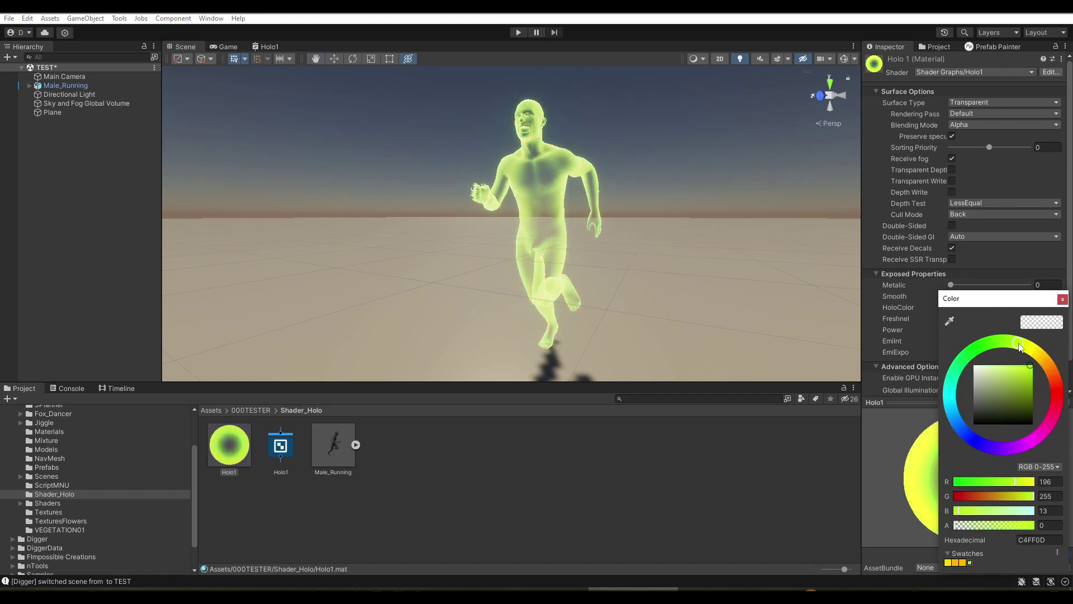
left_click(1062, 300)
mouse_move(957, 318)
left_mouse_down()
mouse_move(944, 327)
mouse_move(958, 340)
left_mouse_up()
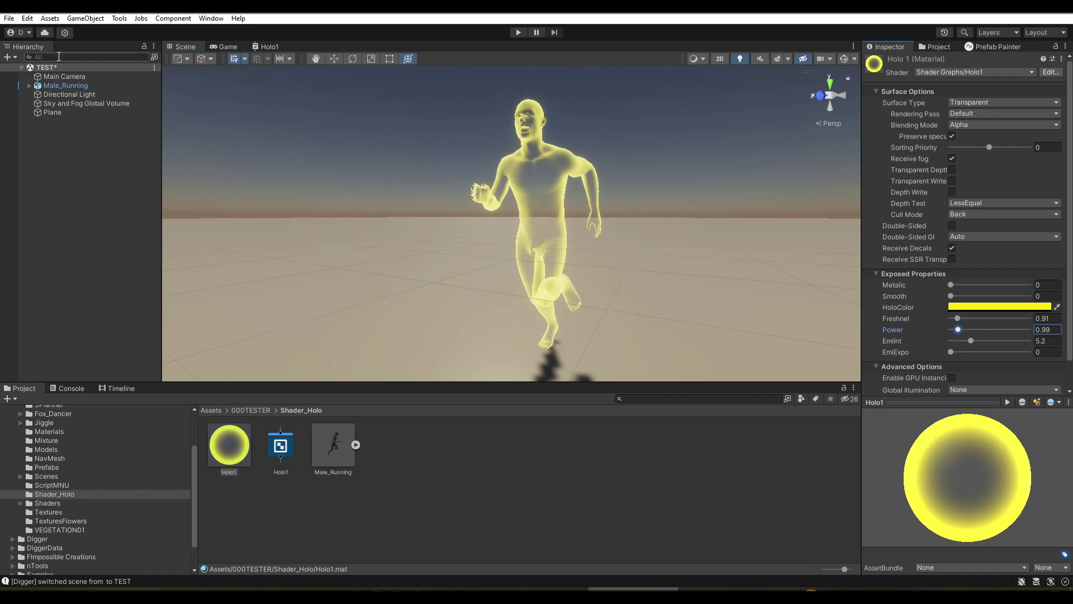
left_click(9, 20)
left_click(23, 73)
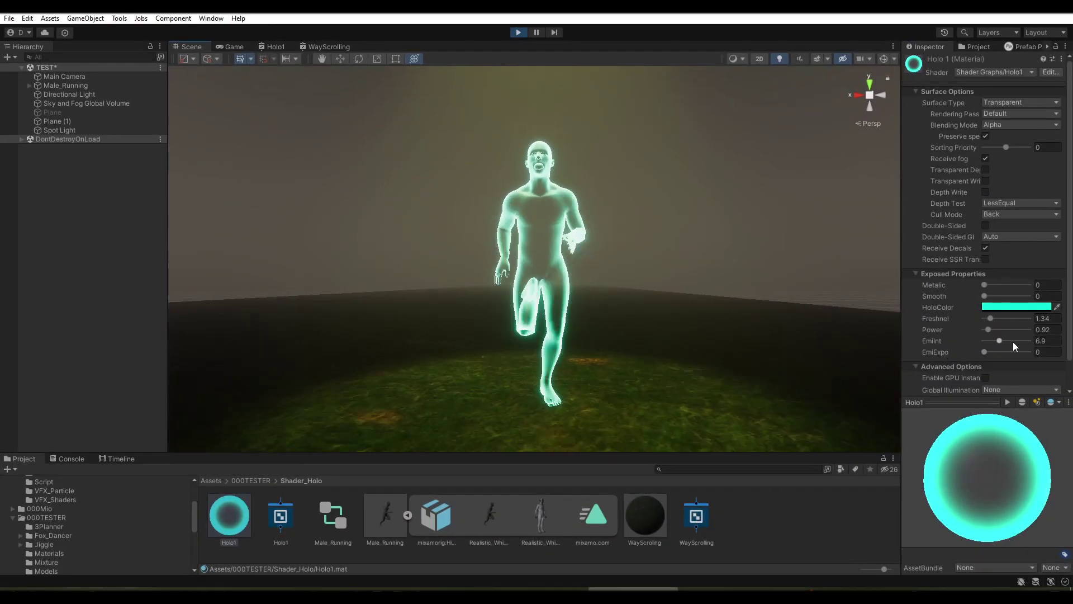
Fine-tune the Power value of the teal hologram's rim glow
mouse_move(989, 329)
left_mouse_down()
mouse_move(1016, 335)
mouse_move(990, 335)
left_mouse_up()
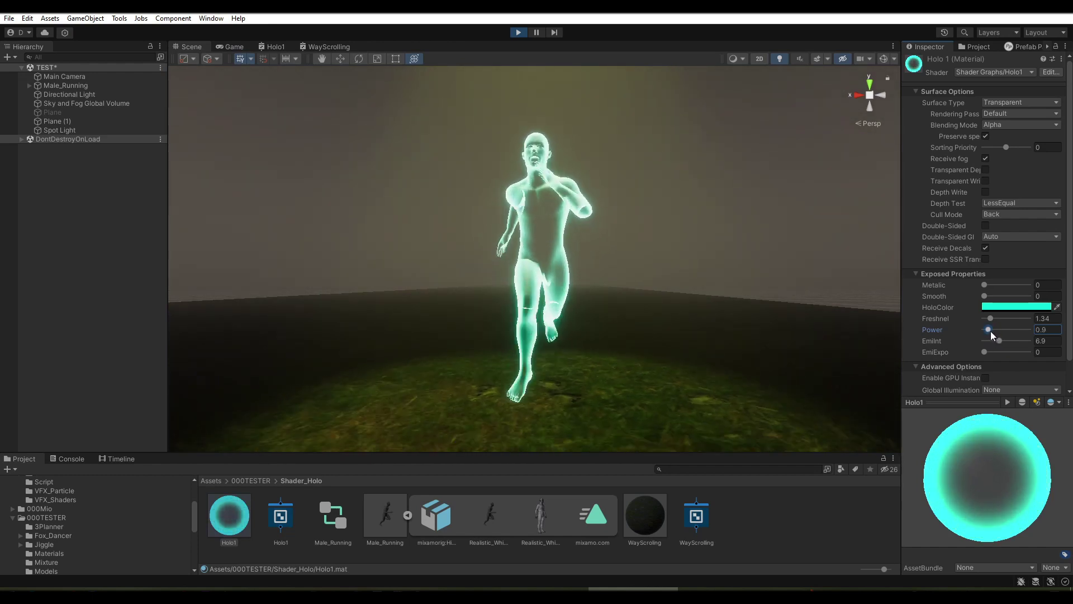
left_click_drag(990, 331, 990, 334)
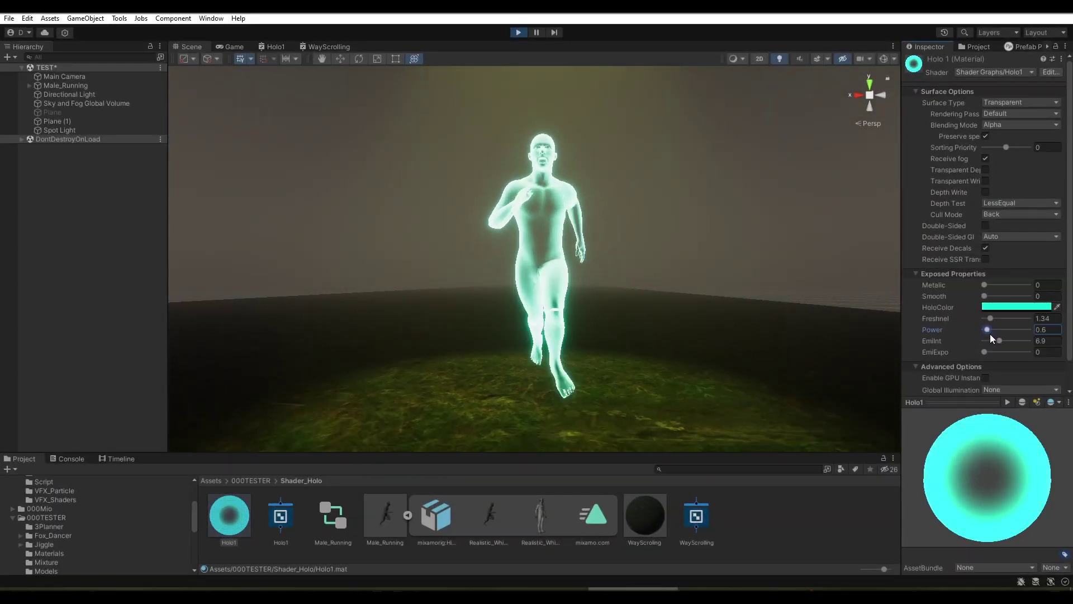
left_click(1016, 307)
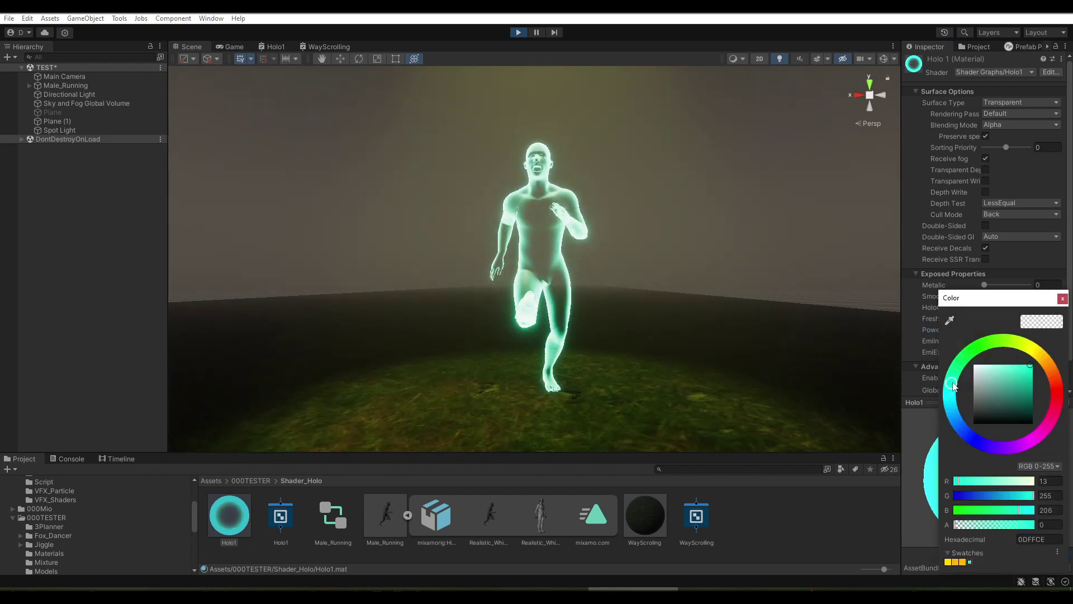
Set HoloColor to bright green 0DFF27 and raise EmiExpo to 0.2
mouse_move(968, 358)
left_mouse_down()
mouse_move(1009, 339)
mouse_move(1050, 463)
mouse_move(944, 460)
mouse_move(969, 395)
mouse_move(1064, 399)
mouse_move(1070, 412)
left_mouse_up()
mouse_move(1056, 465)
left_mouse_down()
mouse_move(947, 433)
mouse_move(971, 369)
left_mouse_up()
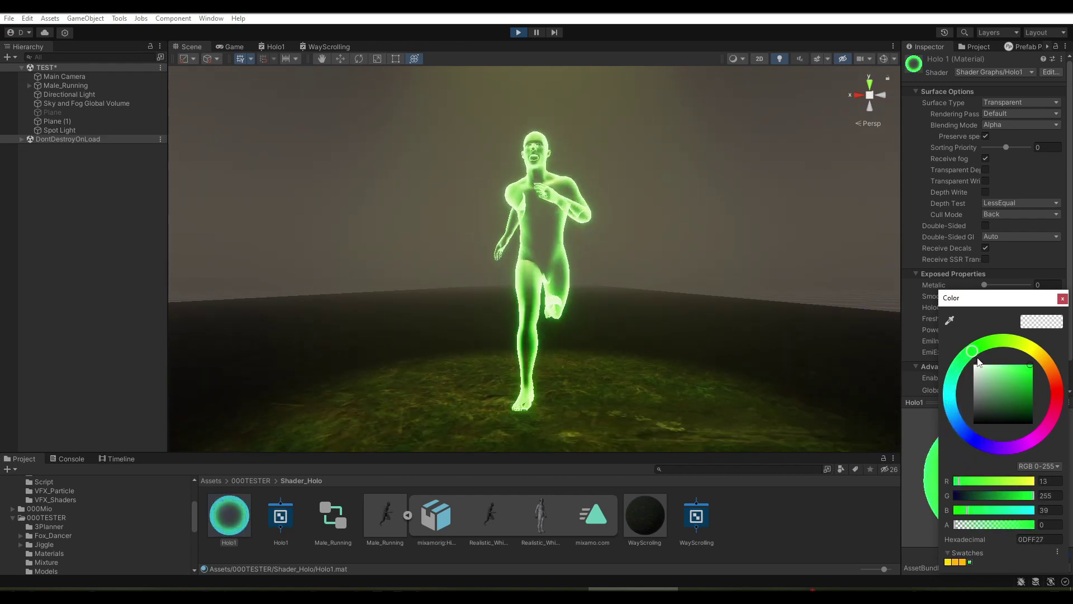
left_click(1063, 299)
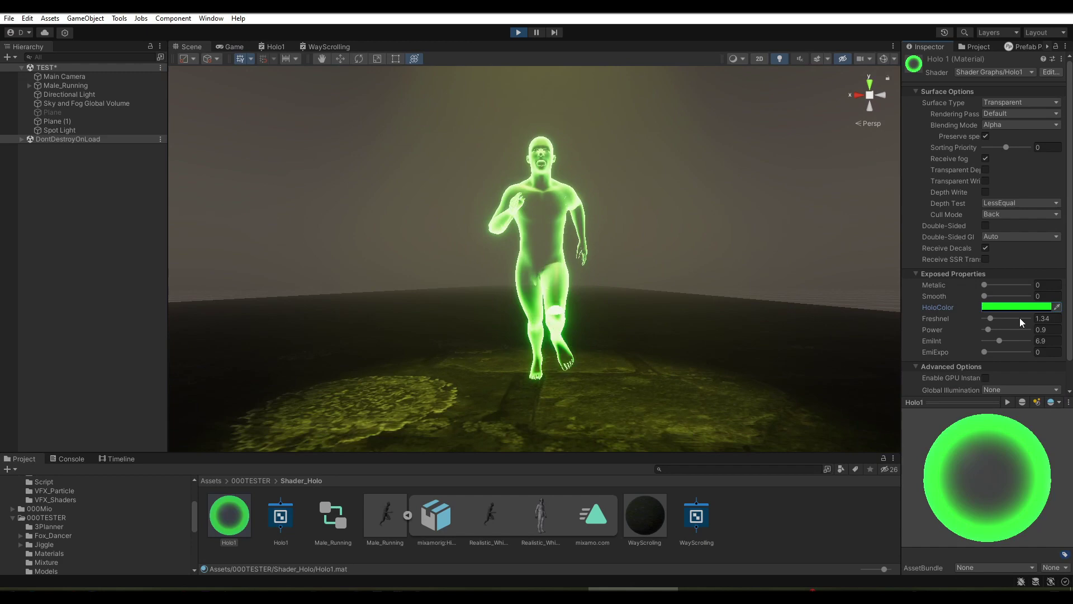
left_click(989, 352)
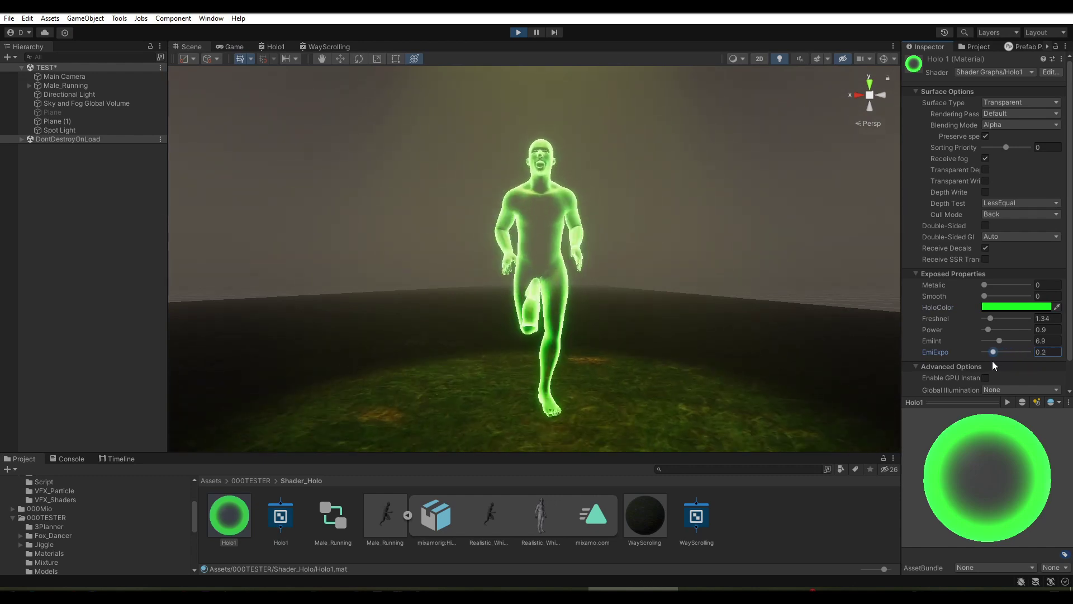
Drag the Holo1 material's EmiExpo slider back to 0, keeping the character's bright-green glow
mouse_move(993, 362)
left_mouse_down()
mouse_move(978, 361)
mouse_move(1011, 344)
mouse_move(994, 345)
mouse_move(1015, 347)
mouse_move(993, 347)
mouse_move(1004, 348)
left_mouse_up()
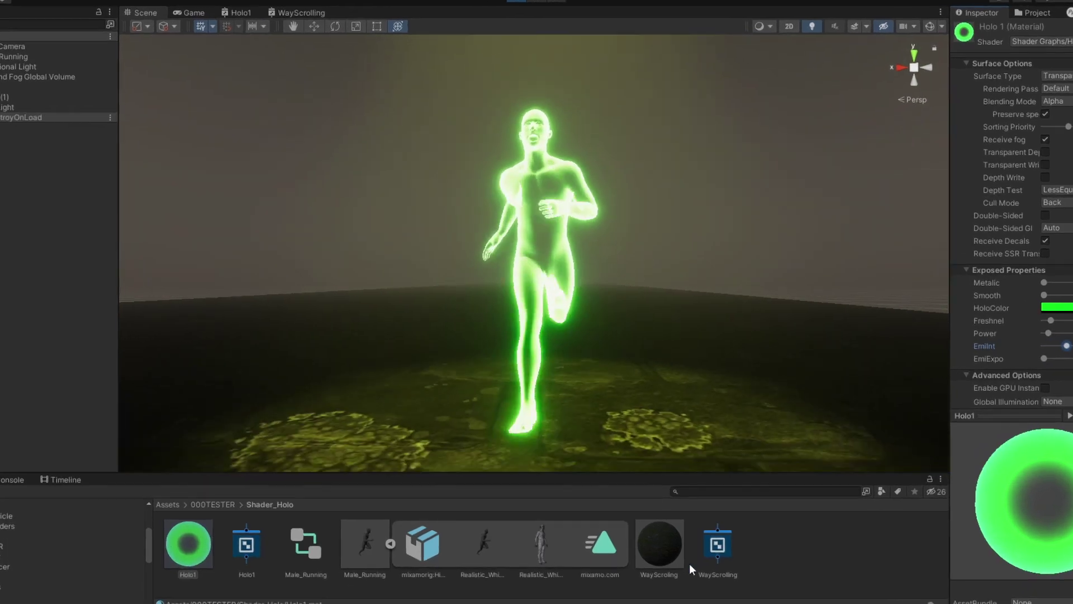